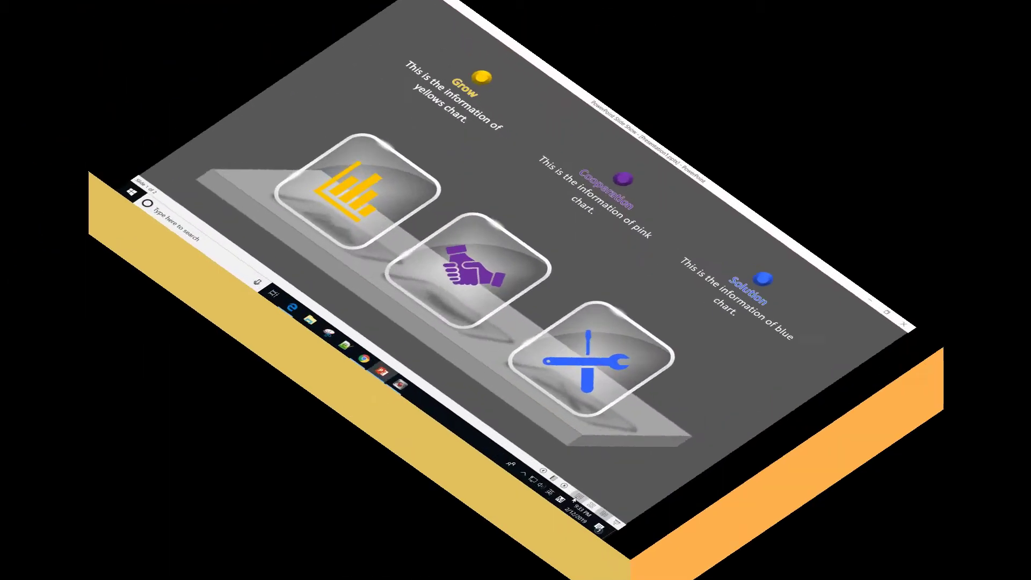
- Give slide 2 a solid fill background in dark grey from the colour palette
{"action": "left_click", "coordinate": [155, 246]}
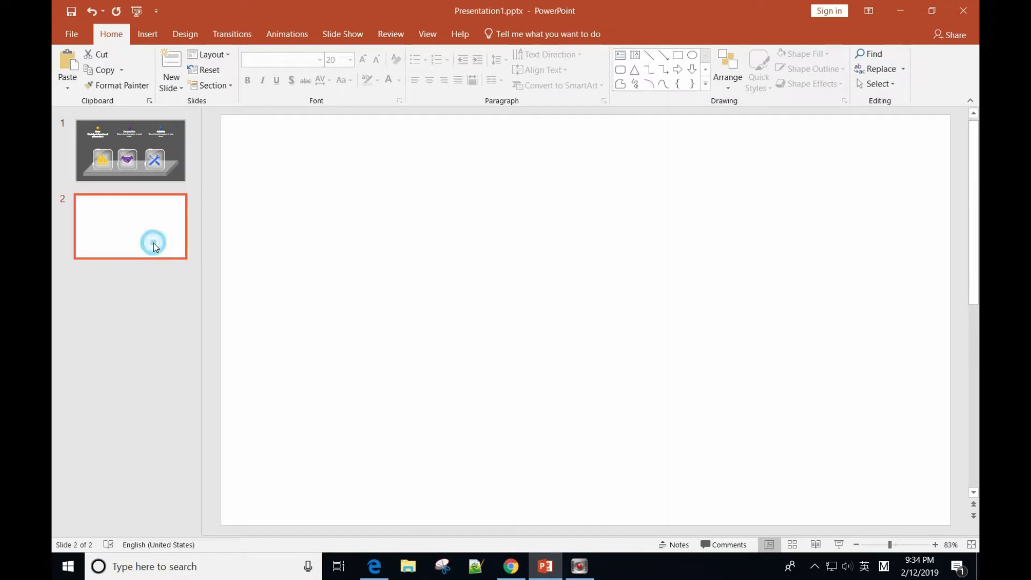
{"action": "right_click", "coordinate": [388, 213]}
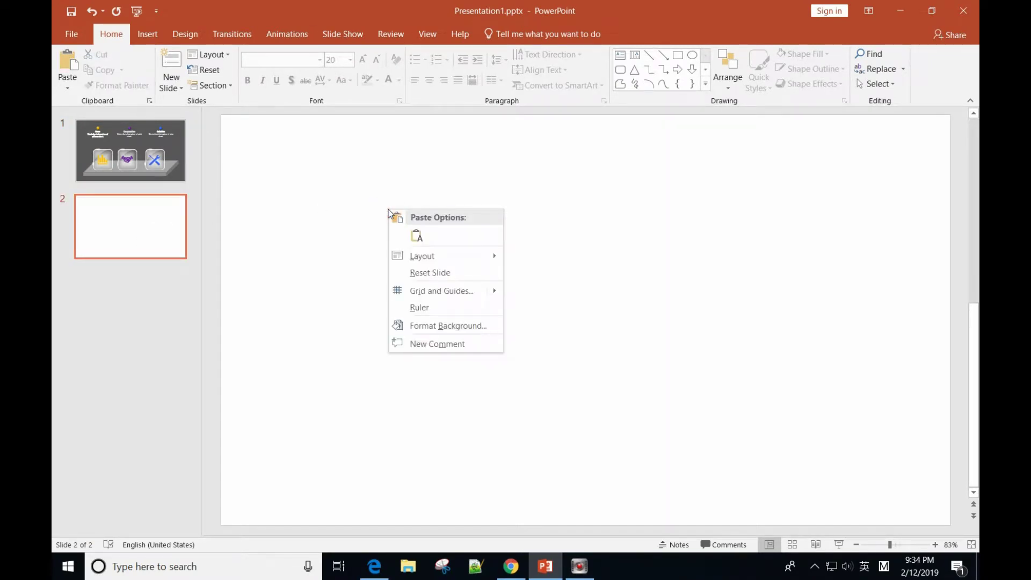
{"action": "left_click", "coordinate": [447, 326]}
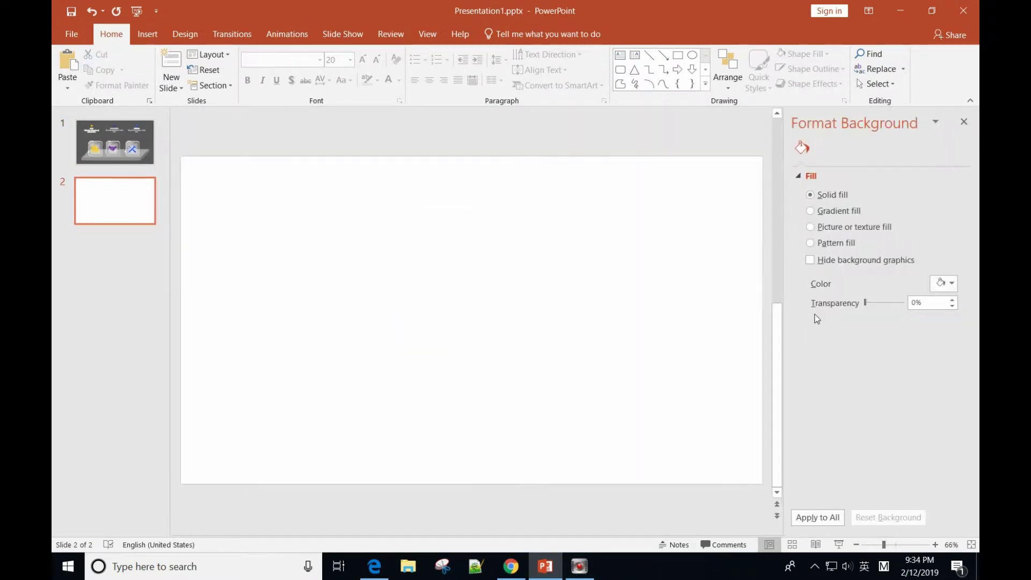
{"action": "left_click", "coordinate": [951, 284]}
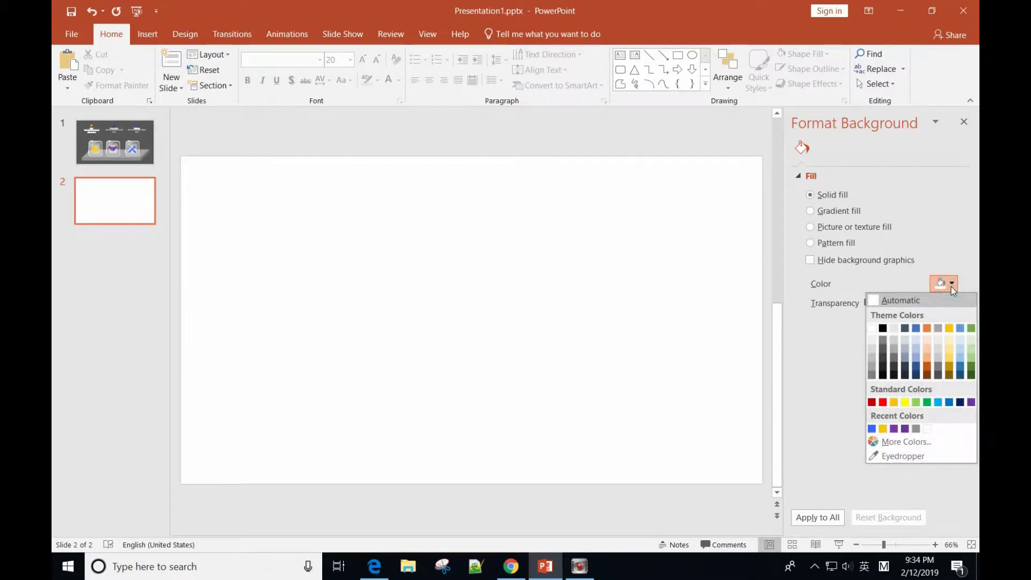
{"action": "left_click", "coordinate": [872, 347]}
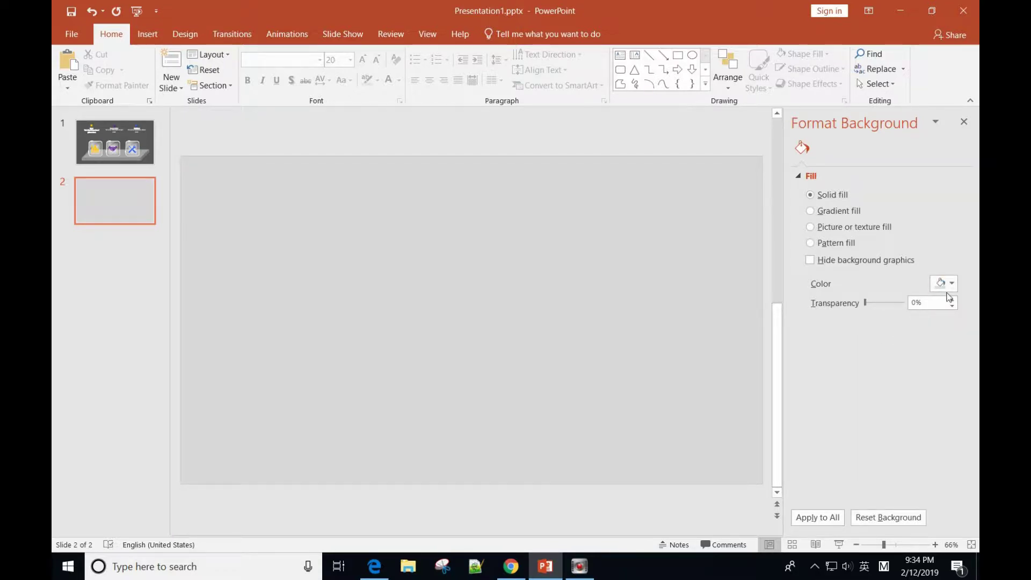
{"action": "left_click", "coordinate": [952, 285]}
{"action": "left_click", "coordinate": [882, 349]}
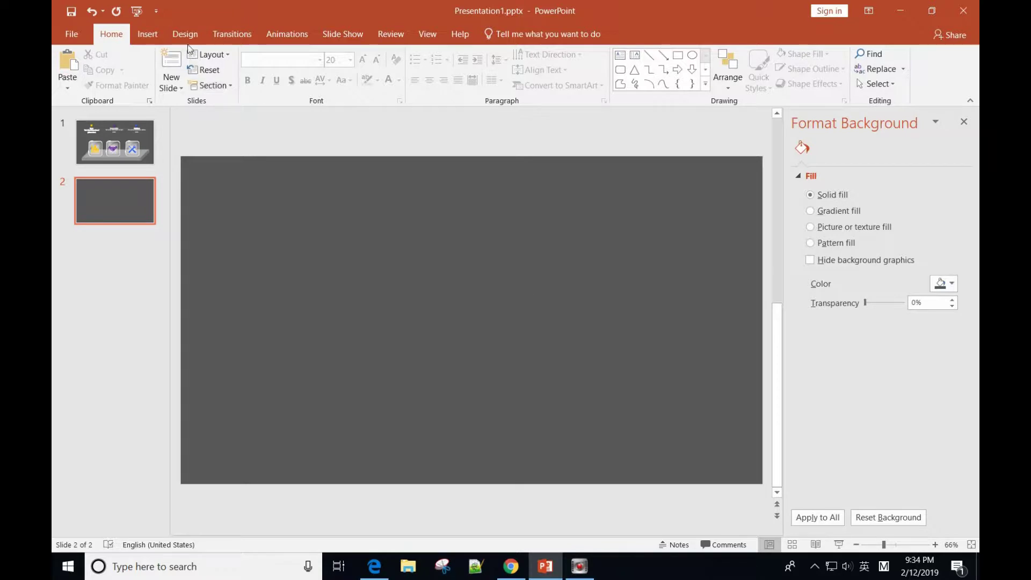
{"action": "left_click", "coordinate": [147, 34]}
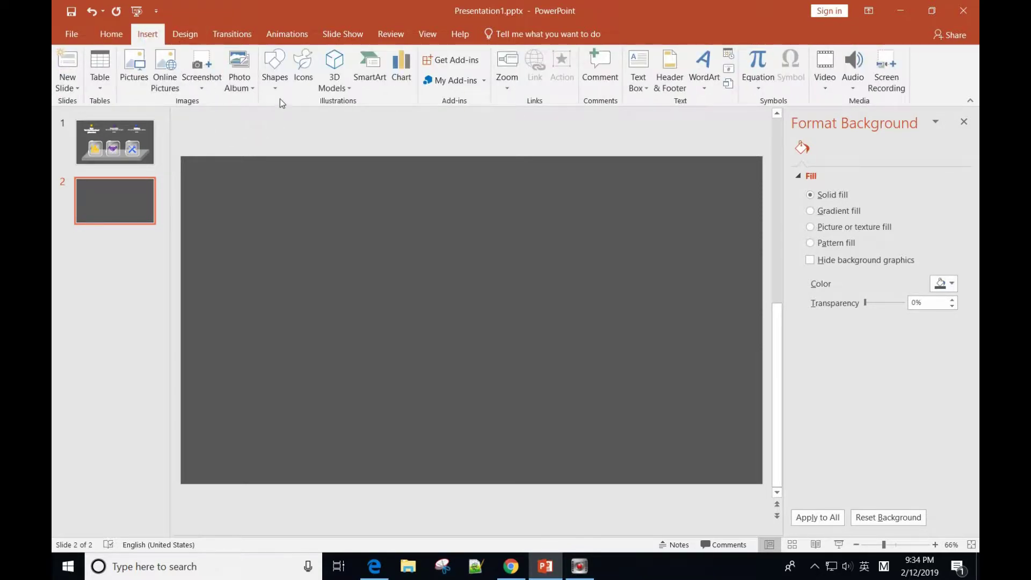
- Draw a roughly 3.9-inch Rectangle: Rounded Corners square in the slide centre
{"action": "left_click", "coordinate": [274, 70]}
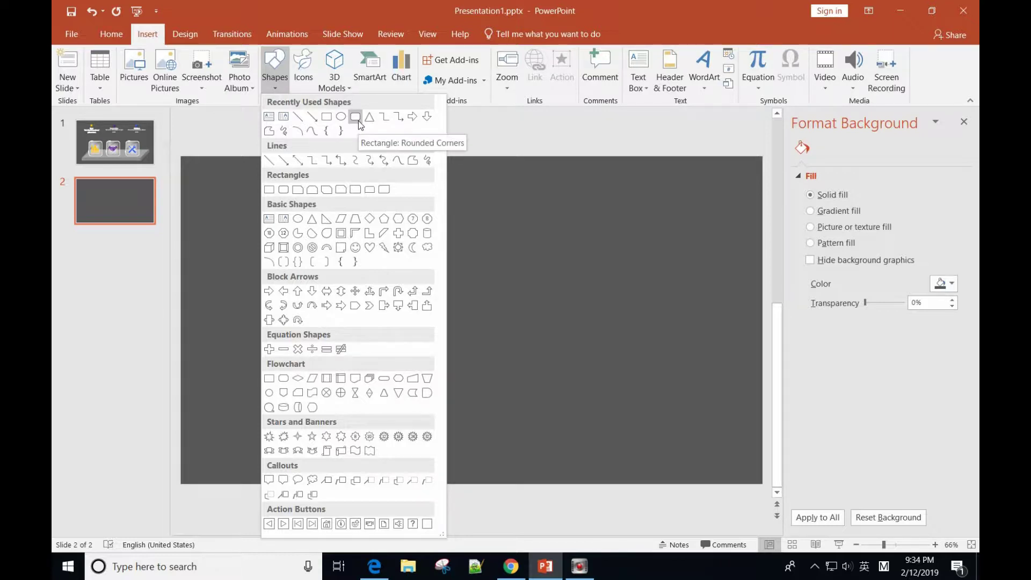
{"action": "left_click", "coordinate": [358, 120]}
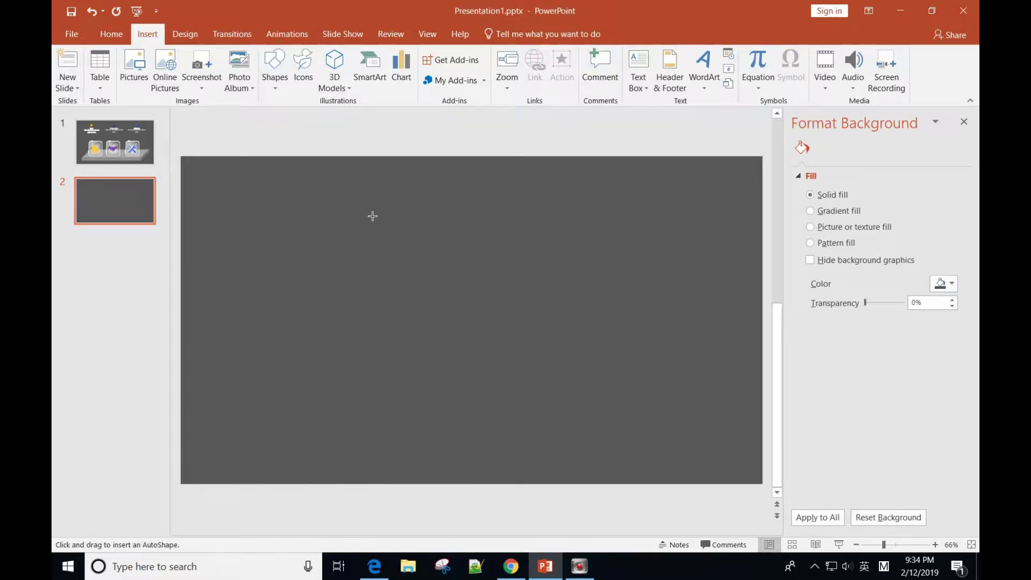
{"action": "mouse_move", "coordinate": [364, 243]}
{"action": "left_mouse_down"}
{"action": "mouse_move", "coordinate": [494, 393]}
{"action": "mouse_move", "coordinate": [488, 404]}
{"action": "left_mouse_up"}
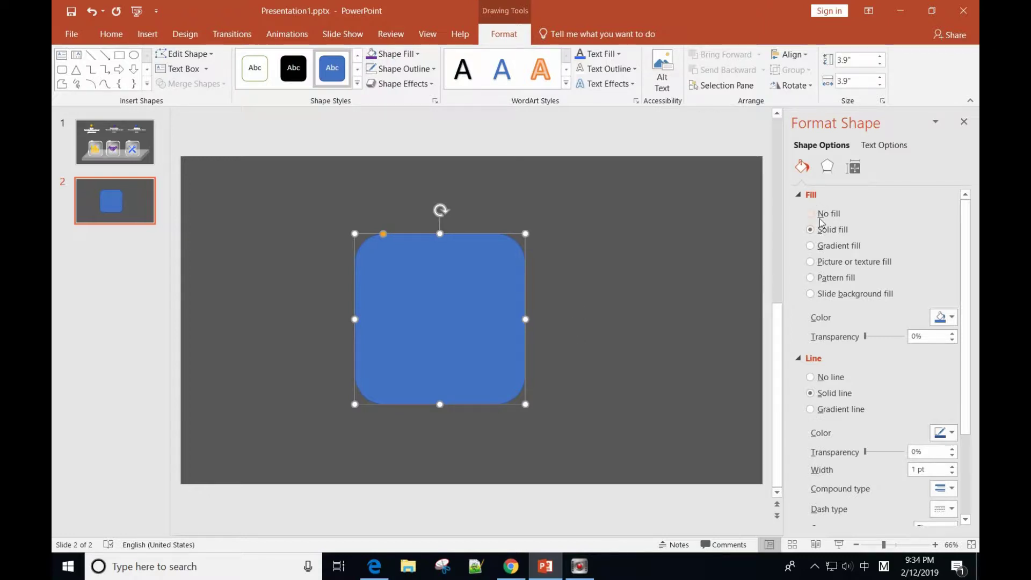
- Change the square's fill to a gradient fill of type Path
{"action": "left_click", "coordinate": [812, 248]}
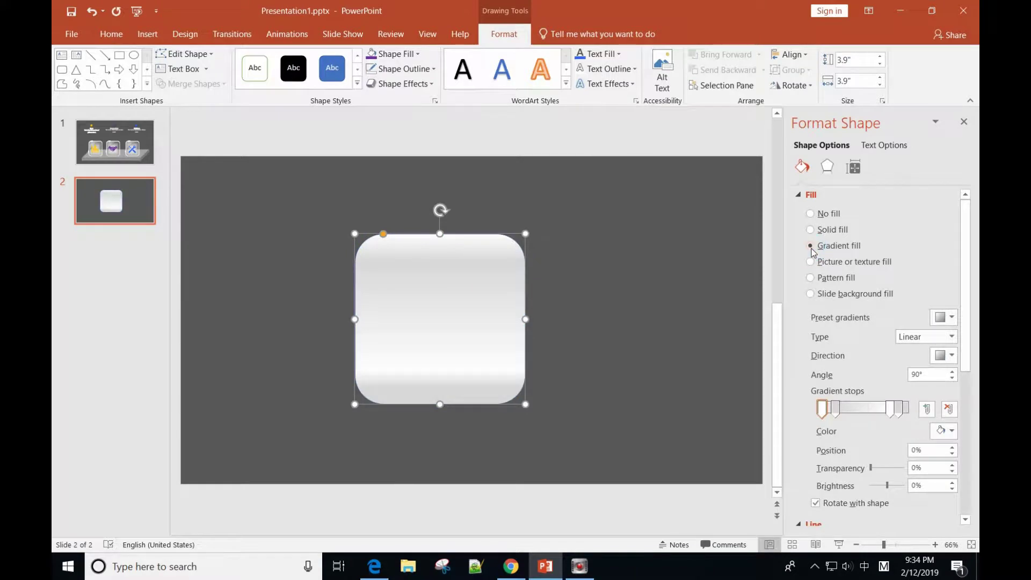
{"action": "left_click", "coordinate": [952, 338]}
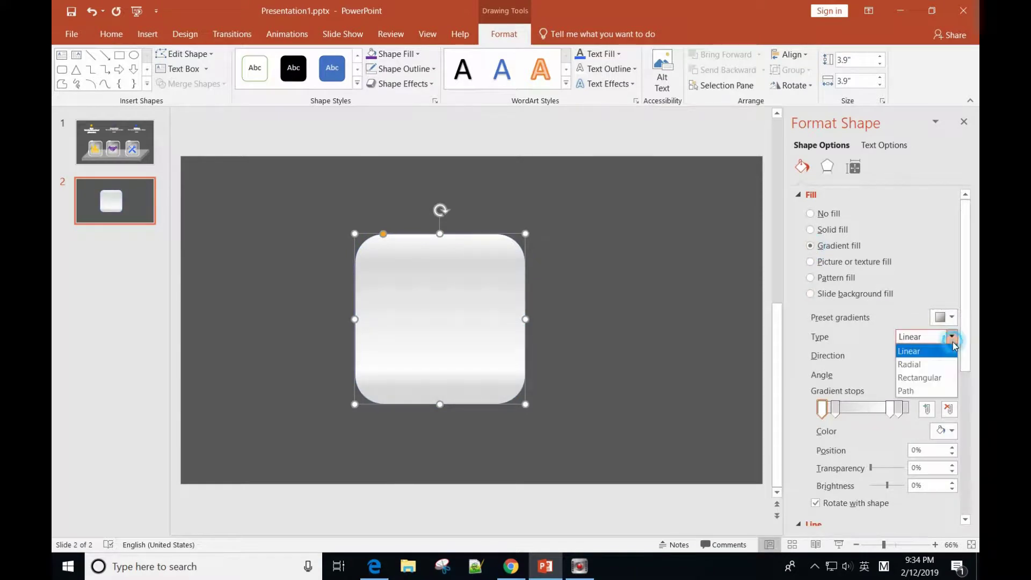
{"action": "left_click", "coordinate": [924, 391]}
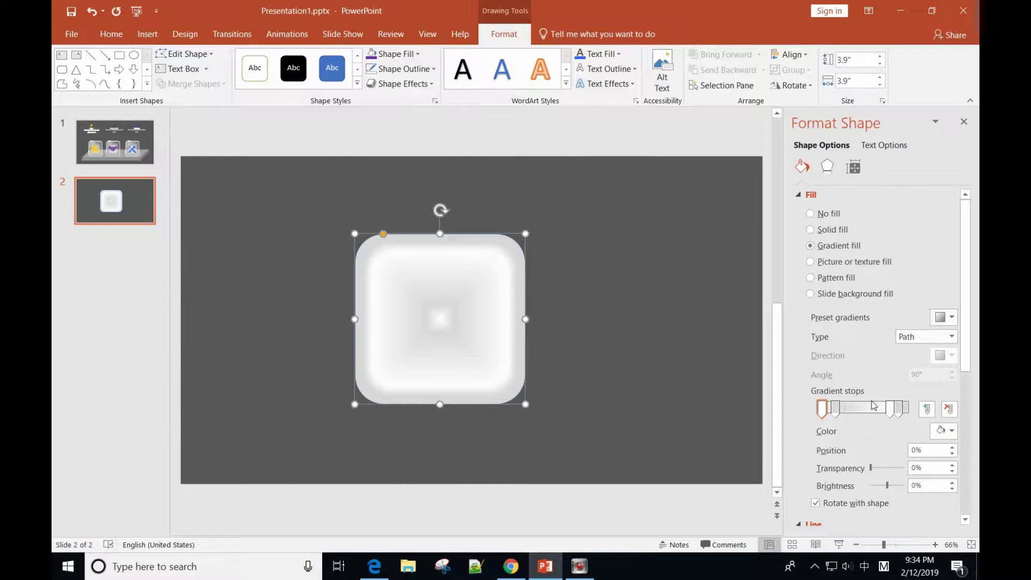
- Delete the 16% and 80% gradient stops, keeping only the 0% and 100% stops
{"action": "left_click", "coordinate": [837, 414]}
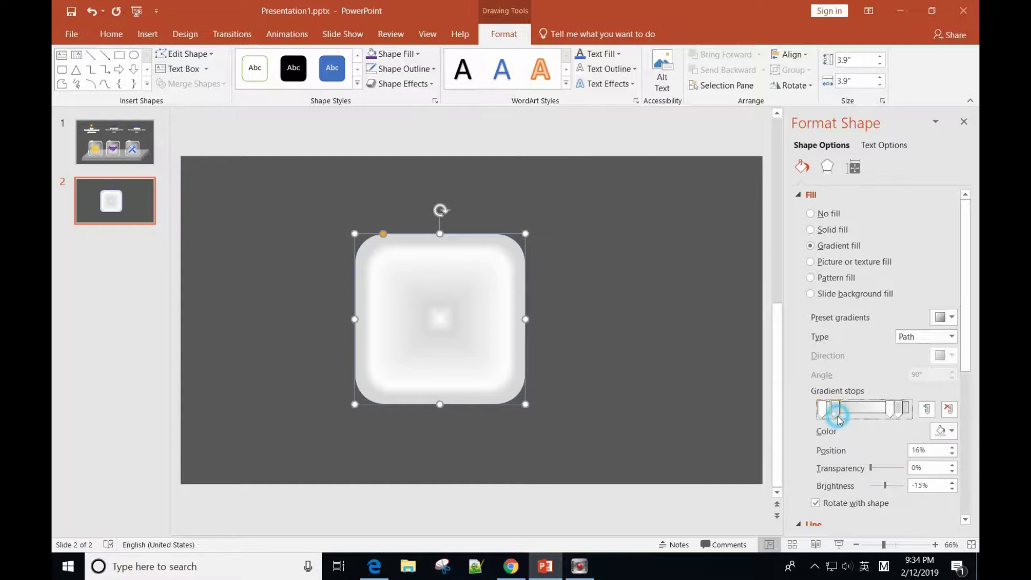
{"action": "left_click", "coordinate": [950, 411]}
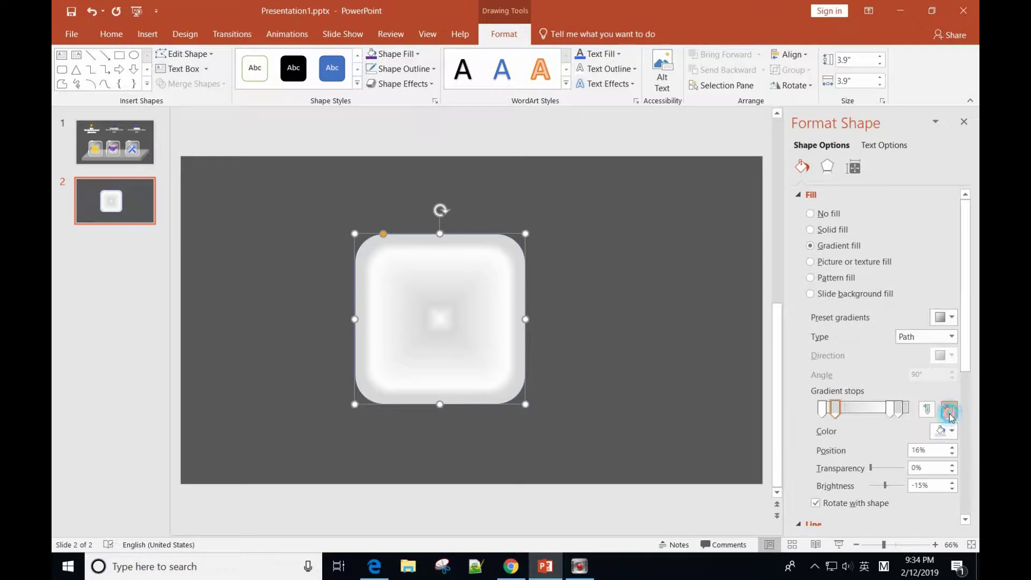
{"action": "left_click", "coordinate": [892, 410]}
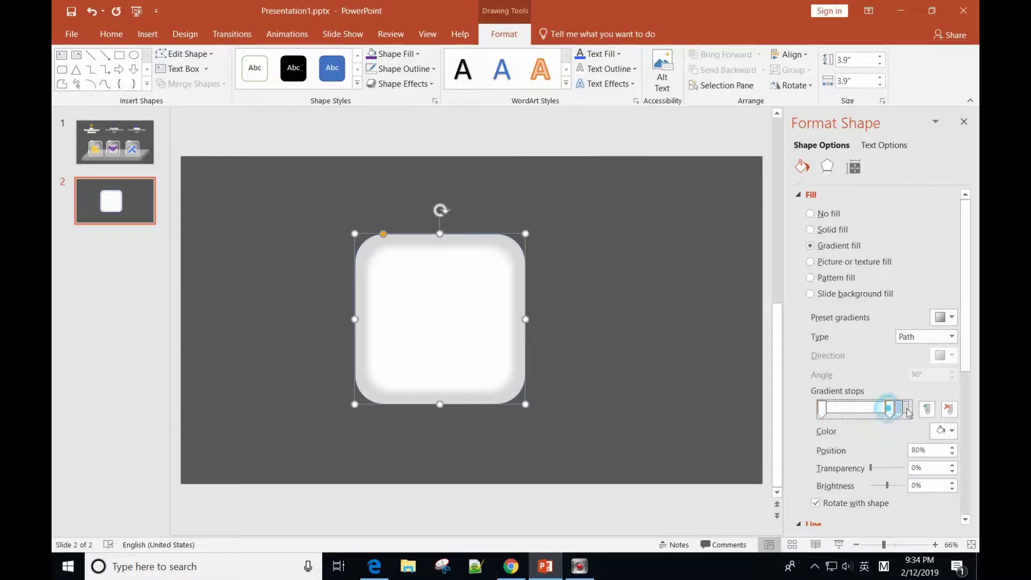
{"action": "left_click", "coordinate": [950, 411]}
{"action": "left_click", "coordinate": [908, 411]}
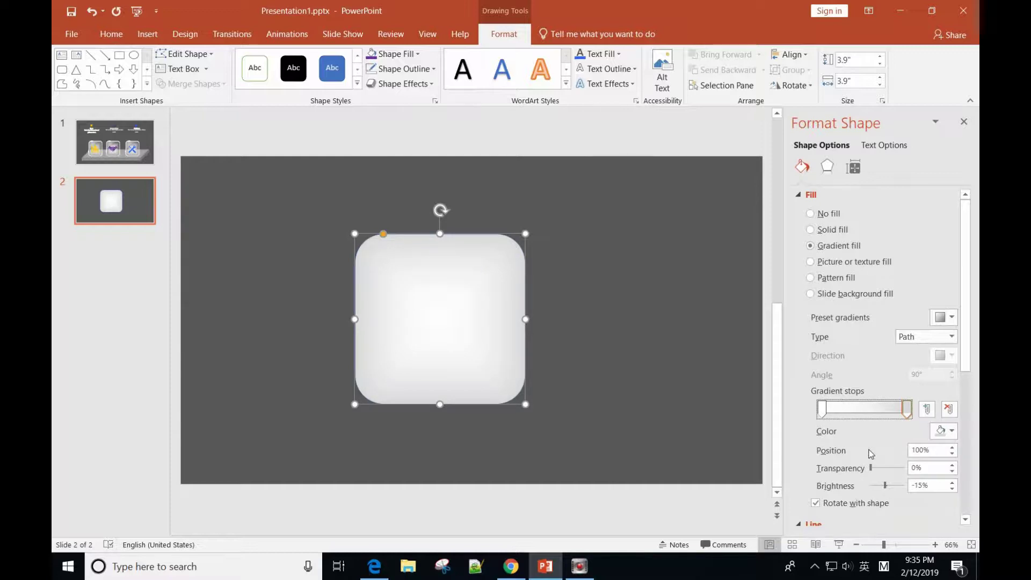
{"action": "left_click", "coordinate": [823, 412]}
- Set the centre (0%) gradient stop's transparency to 25%
{"action": "left_click_drag", "start_coordinate": [872, 468], "coordinate": [897, 476]}
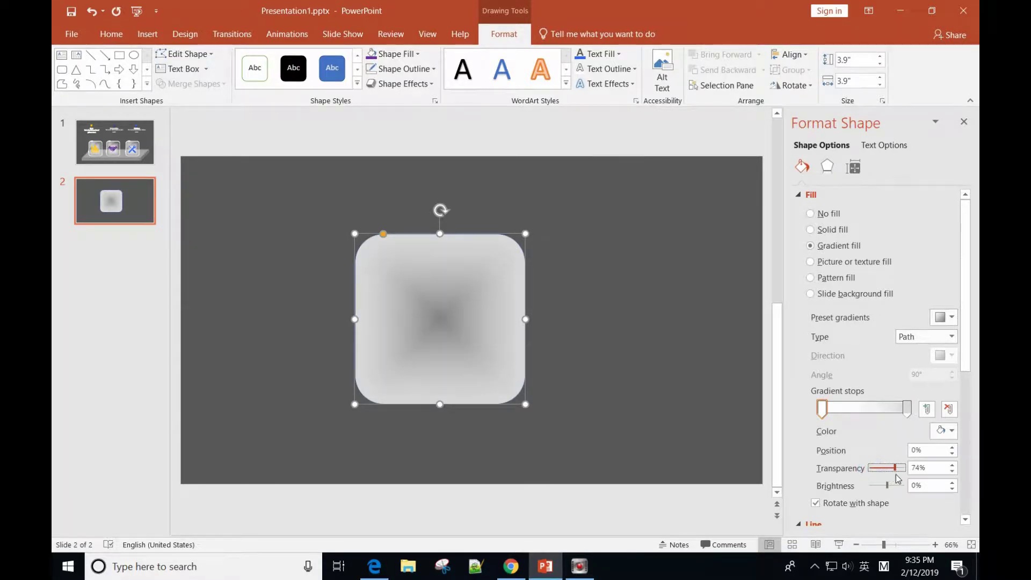
{"action": "left_click_drag", "start_coordinate": [896, 478], "coordinate": [902, 480]}
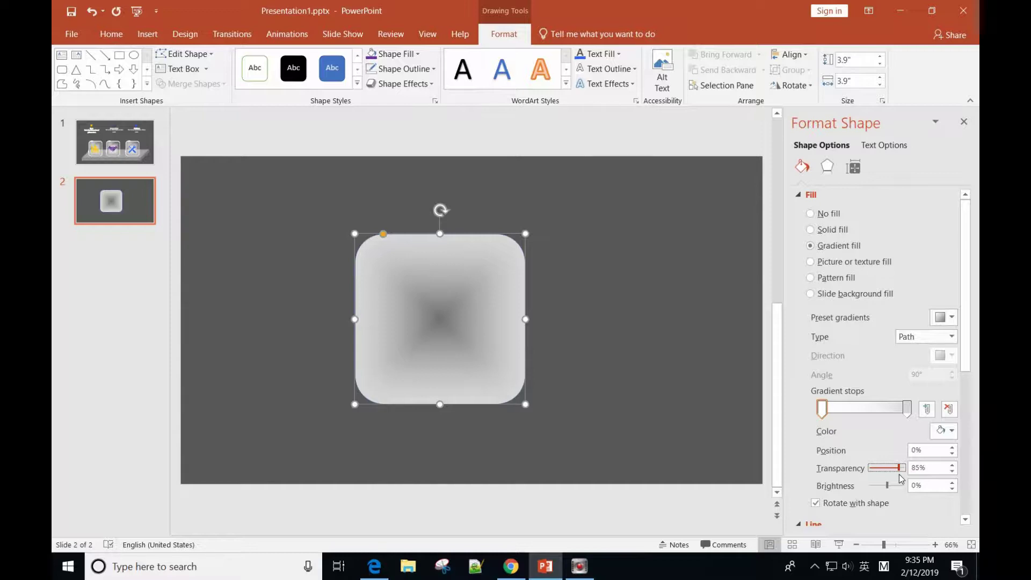
{"action": "left_click_drag", "start_coordinate": [901, 478], "coordinate": [881, 478]}
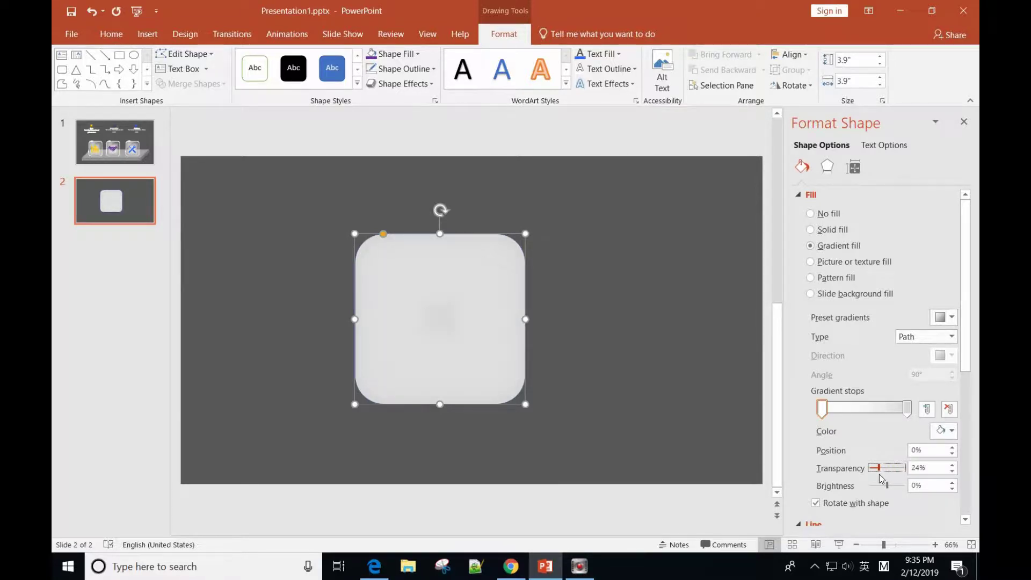
{"action": "left_click", "coordinate": [919, 468]}
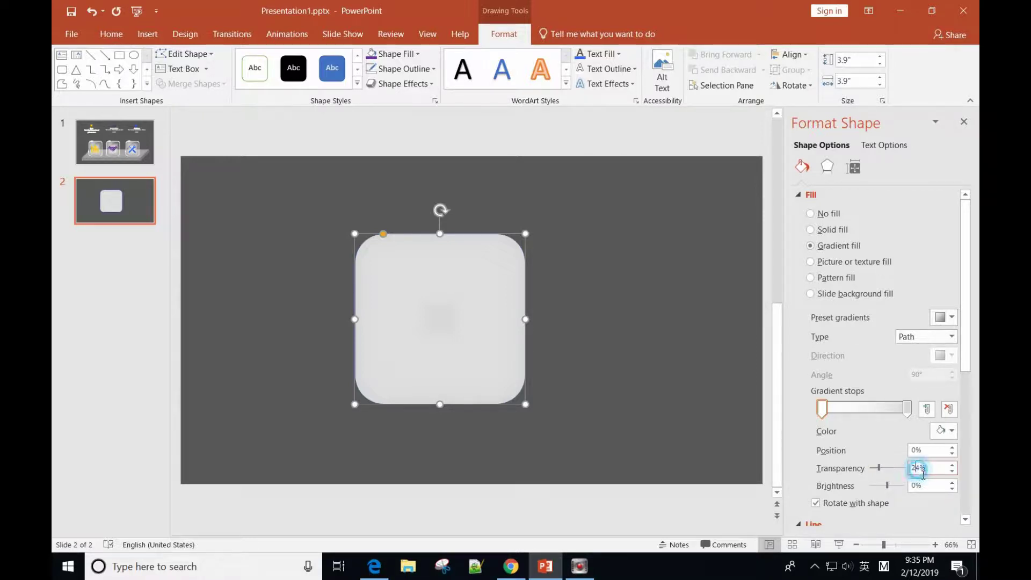
{"action": "double_click", "coordinate": [923, 474]}
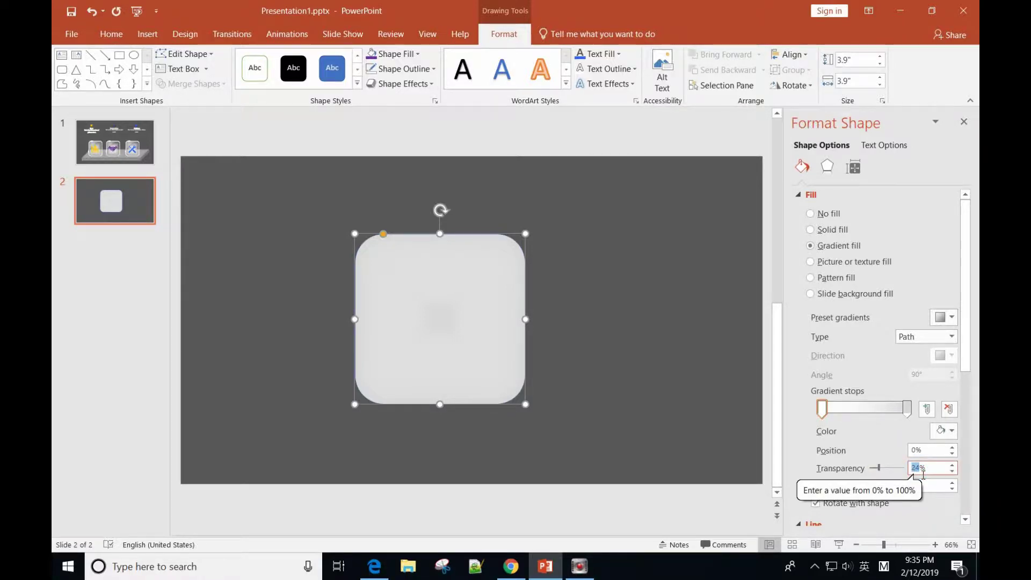
{"action": "type", "text": "25"}
{"action": "key", "text": "Return"}
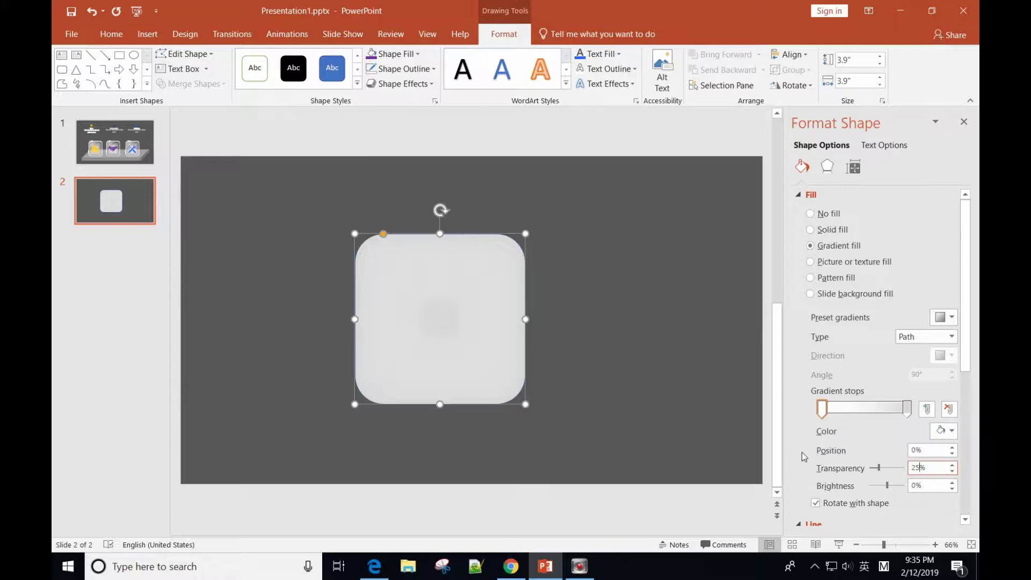
- Give the outer 100% gradient stop 96% transparency and 0% brightness
{"action": "left_click", "coordinate": [907, 409]}
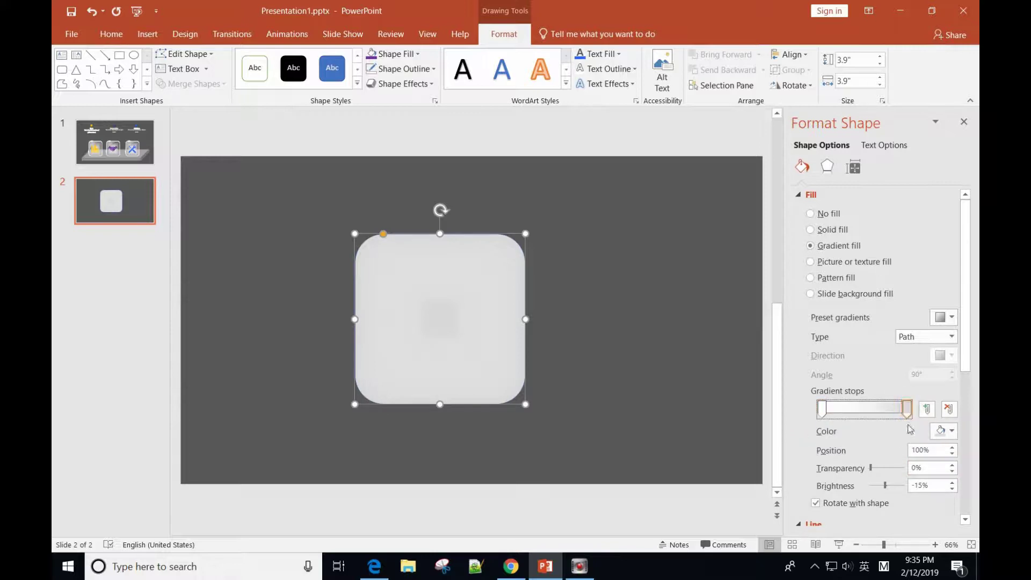
{"action": "double_click", "coordinate": [916, 469]}
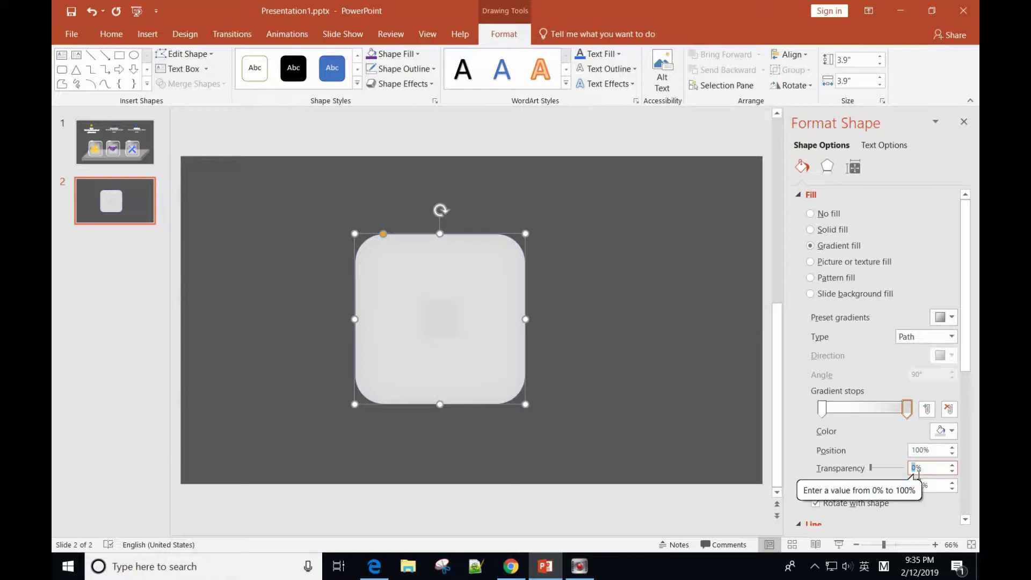
{"action": "type", "text": "96"}
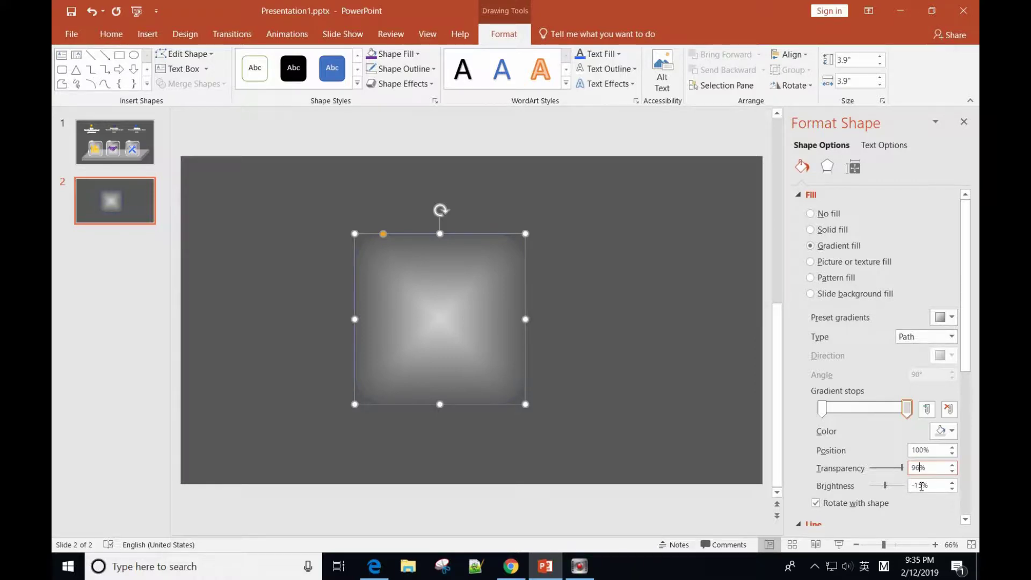
{"action": "double_click", "coordinate": [919, 492]}
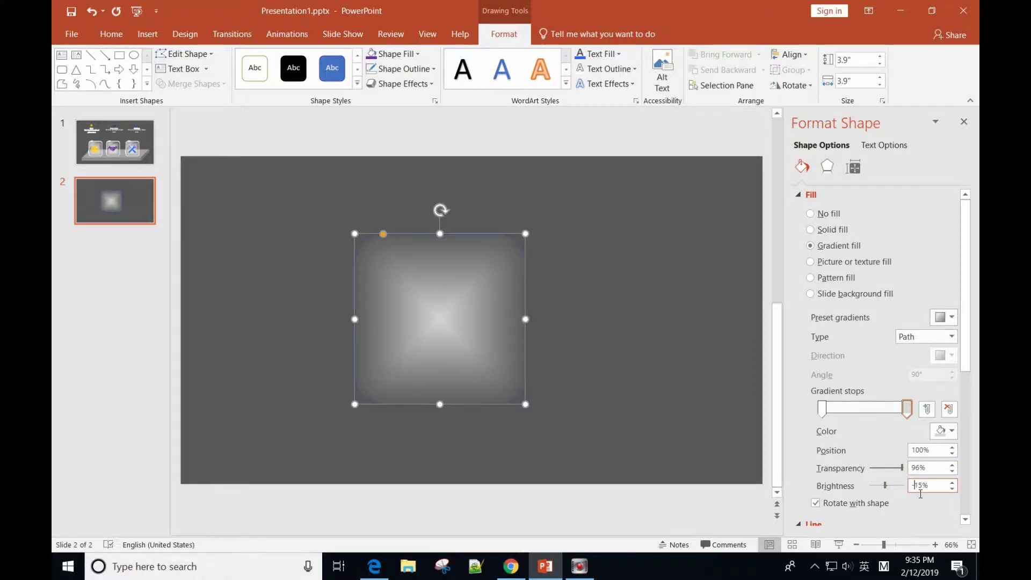
{"action": "type", "text": "0"}
- Move the outer gradient stop to about 97% and lower its transparency to 95%
{"action": "left_click_drag", "start_coordinate": [907, 411], "coordinate": [902, 413]}
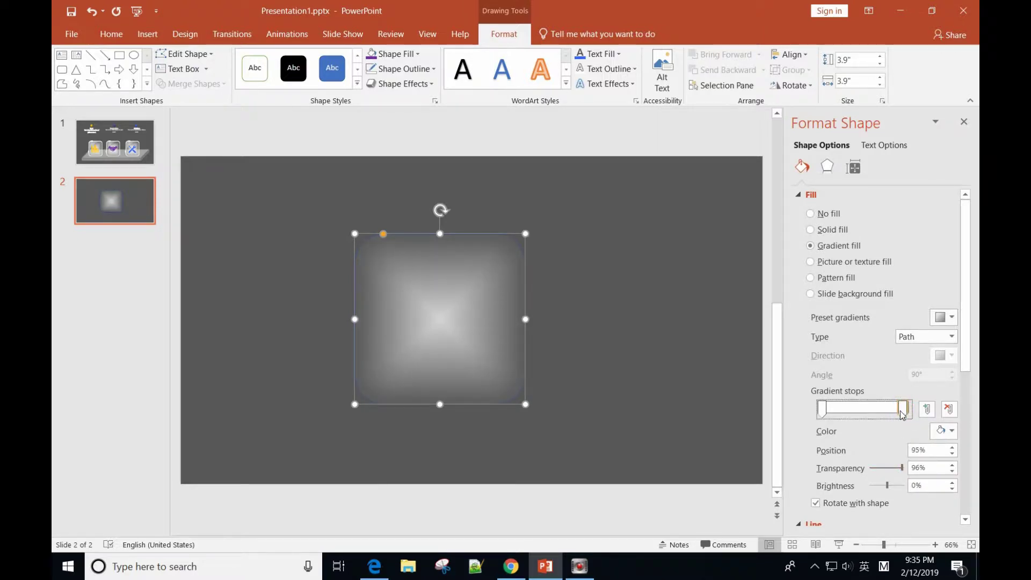
{"action": "left_click_drag", "start_coordinate": [904, 415], "coordinate": [906, 414]}
{"action": "left_click", "coordinate": [901, 468]}
{"action": "left_click_drag", "start_coordinate": [902, 471], "coordinate": [902, 468]}
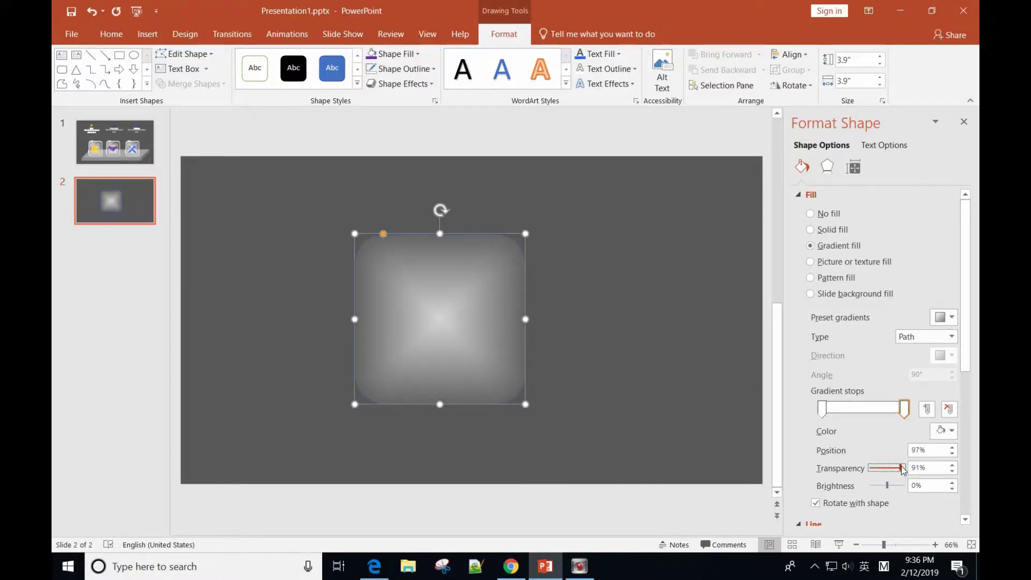
- Make the centre gradient stop fully opaque at 0% transparency, then bring the Line settings into view
{"action": "left_click", "coordinate": [822, 408]}
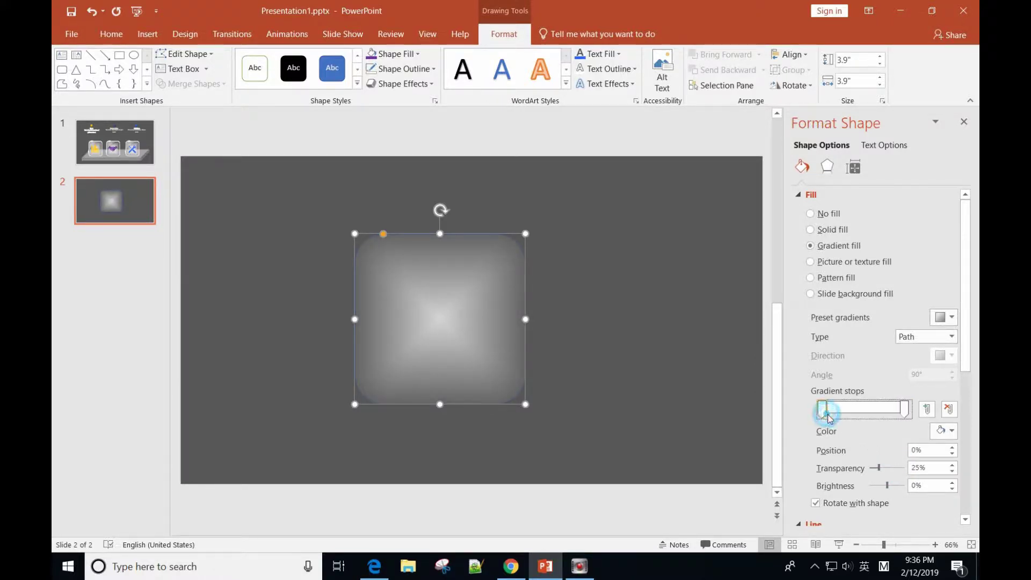
{"action": "left_click_drag", "start_coordinate": [879, 468], "coordinate": [873, 472]}
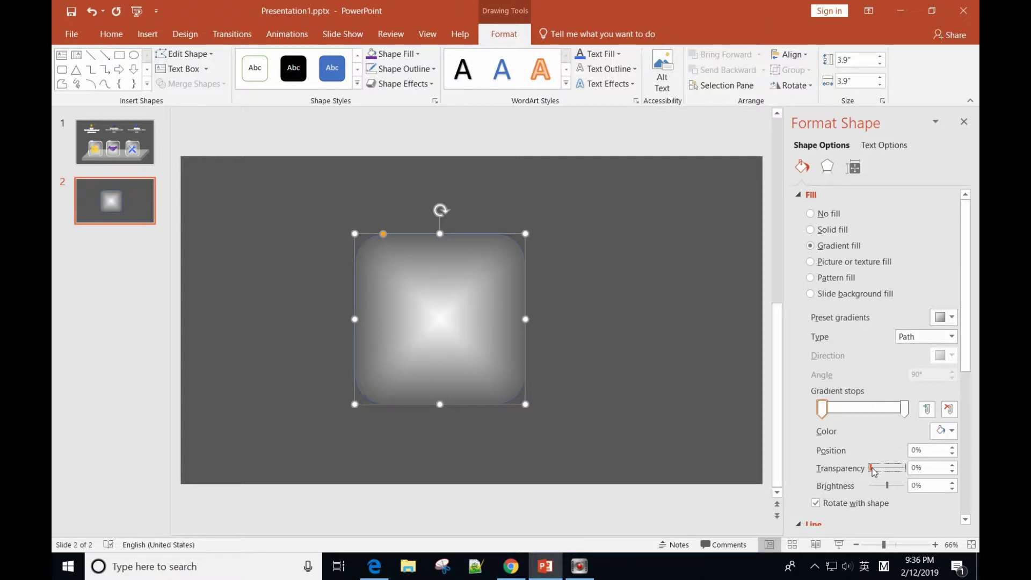
{"action": "left_click", "coordinate": [966, 520]}
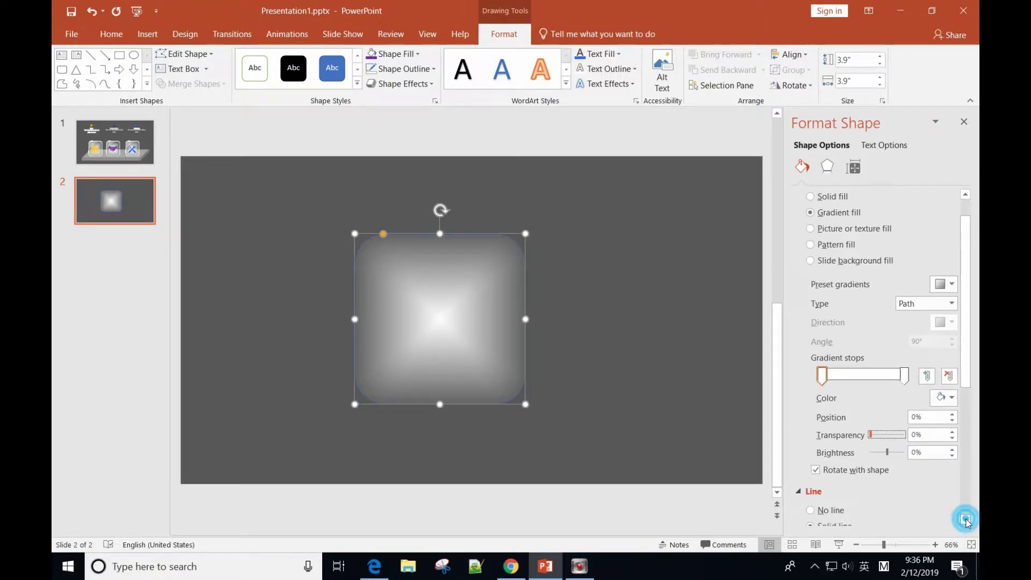
{"action": "left_click", "coordinate": [966, 519]}
{"action": "left_click", "coordinate": [966, 520]}
{"action": "left_click", "coordinate": [966, 519]}
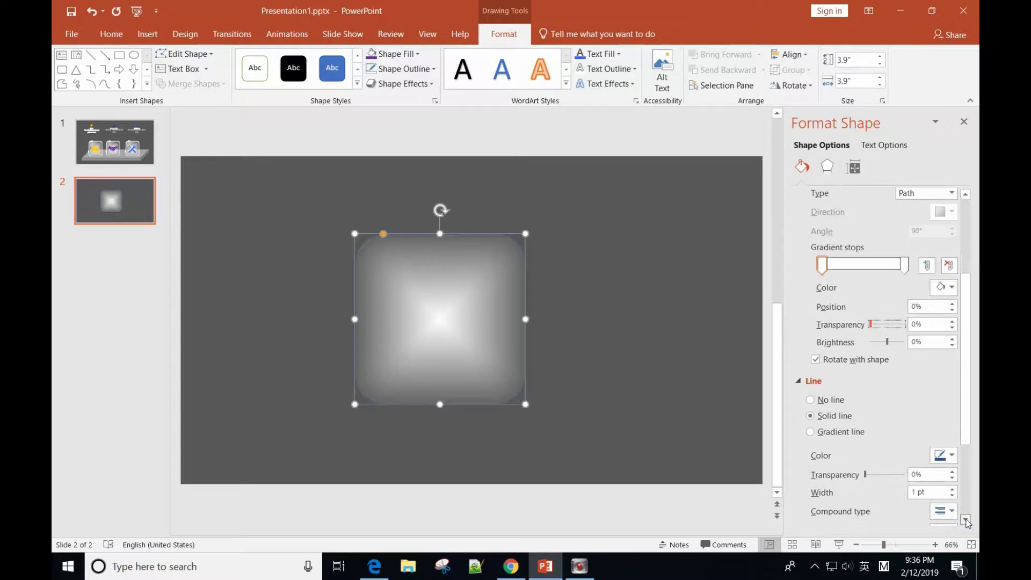
{"action": "left_click", "coordinate": [966, 520]}
{"action": "left_click", "coordinate": [966, 519]}
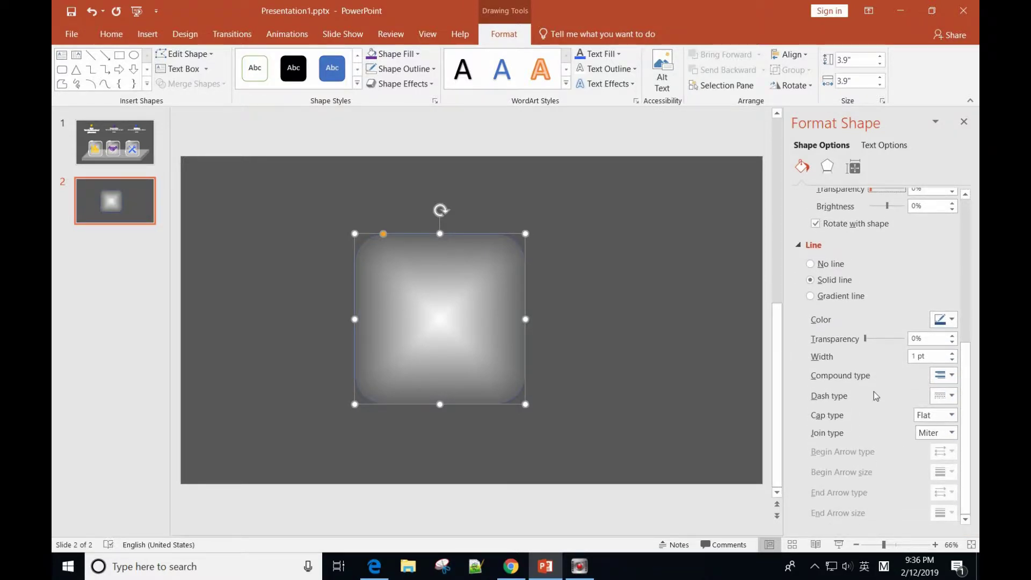
- Switch the outline to a gradient line and make its 20% stop light gray
{"action": "left_click", "coordinate": [837, 297]}
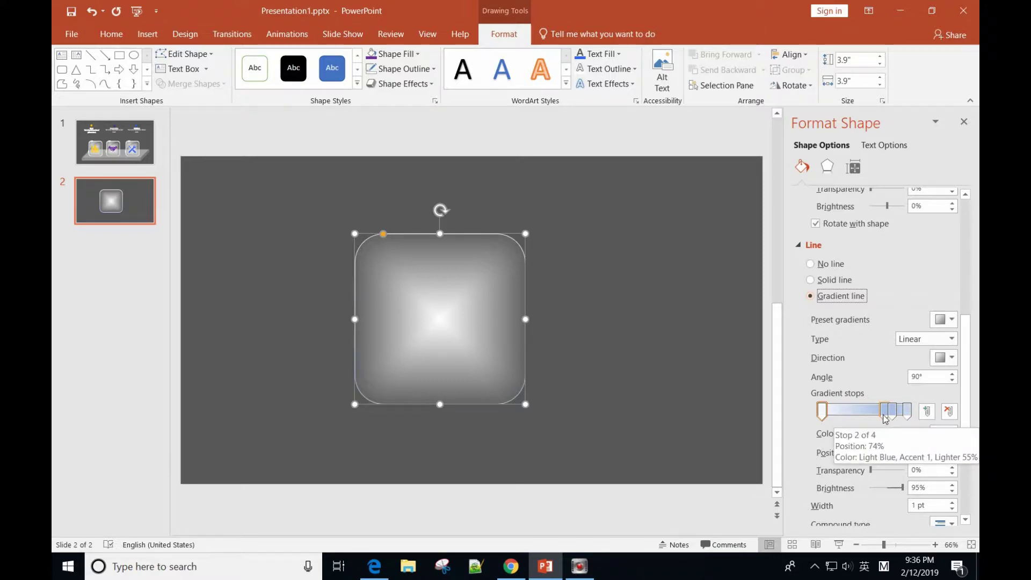
{"action": "left_click_drag", "start_coordinate": [886, 418], "coordinate": [839, 418]}
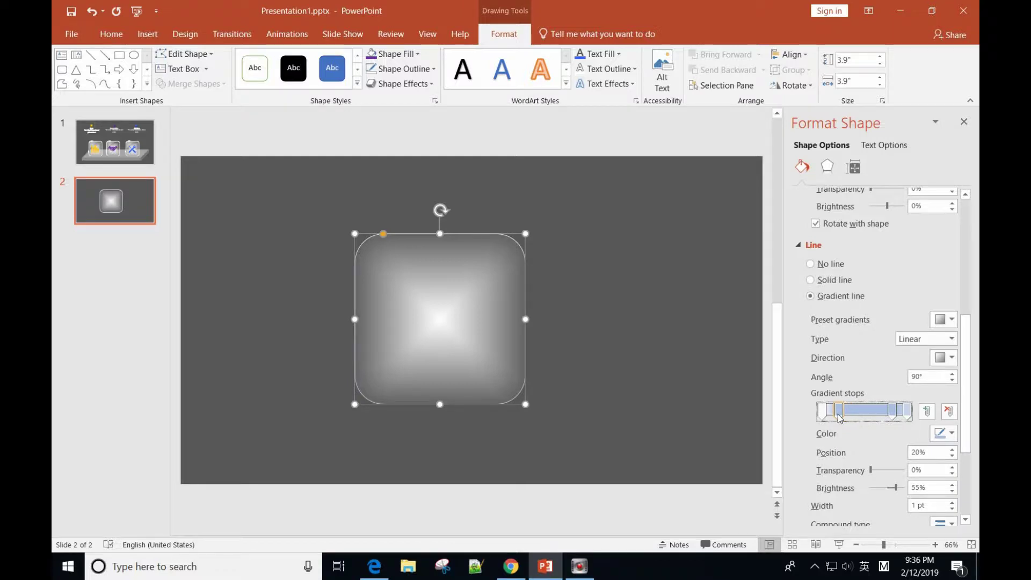
{"action": "left_click", "coordinate": [893, 418]}
{"action": "left_click", "coordinate": [842, 413]}
{"action": "left_click", "coordinate": [947, 433]}
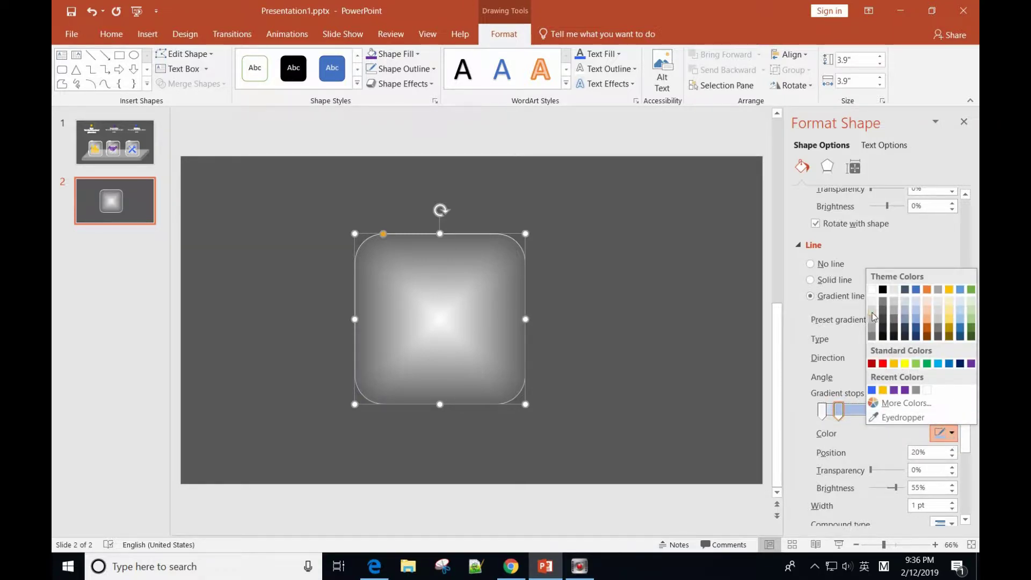
{"action": "left_click", "coordinate": [872, 313]}
- Recolour the outline's end stop and set the 83% stop to white
{"action": "left_click", "coordinate": [908, 411]}
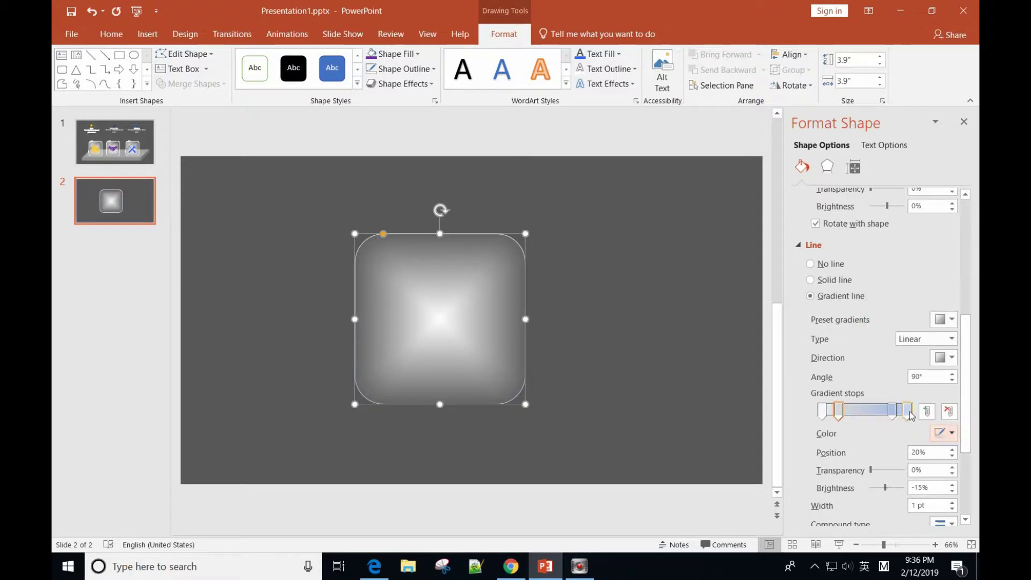
{"action": "left_click", "coordinate": [946, 434]}
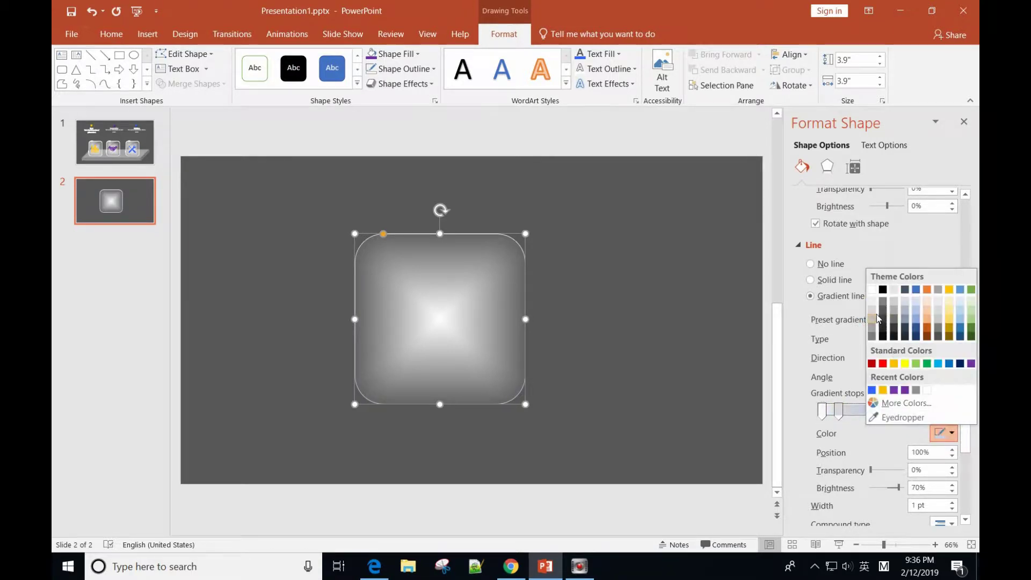
{"action": "left_click", "coordinate": [872, 316]}
{"action": "left_click", "coordinate": [892, 411]}
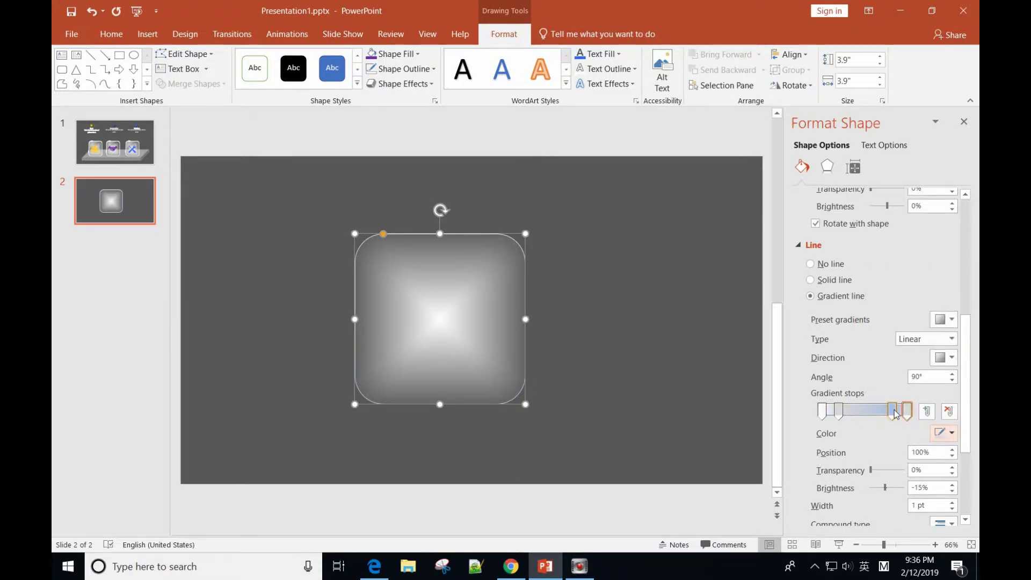
{"action": "left_click", "coordinate": [950, 435]}
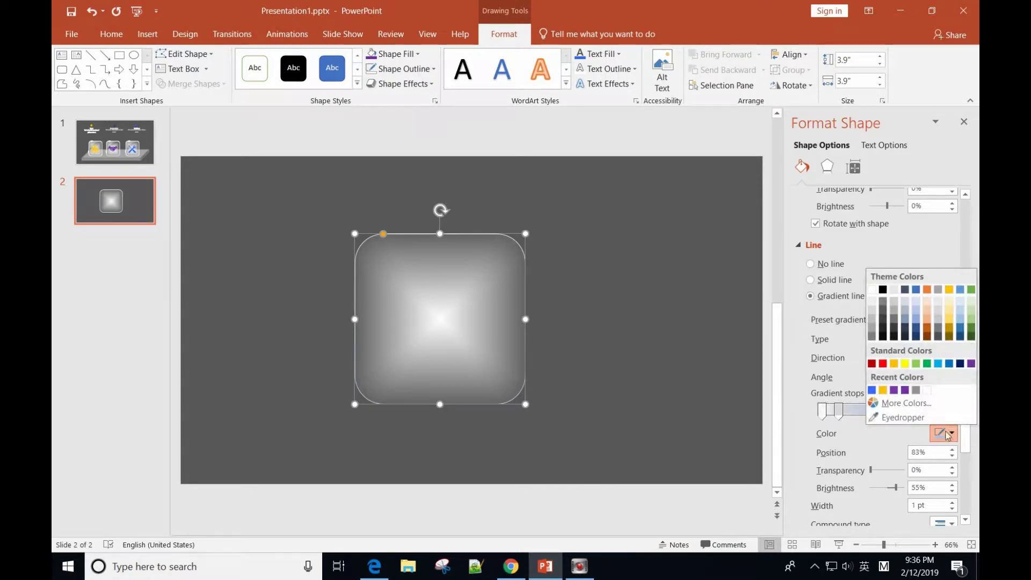
{"action": "left_click", "coordinate": [871, 292]}
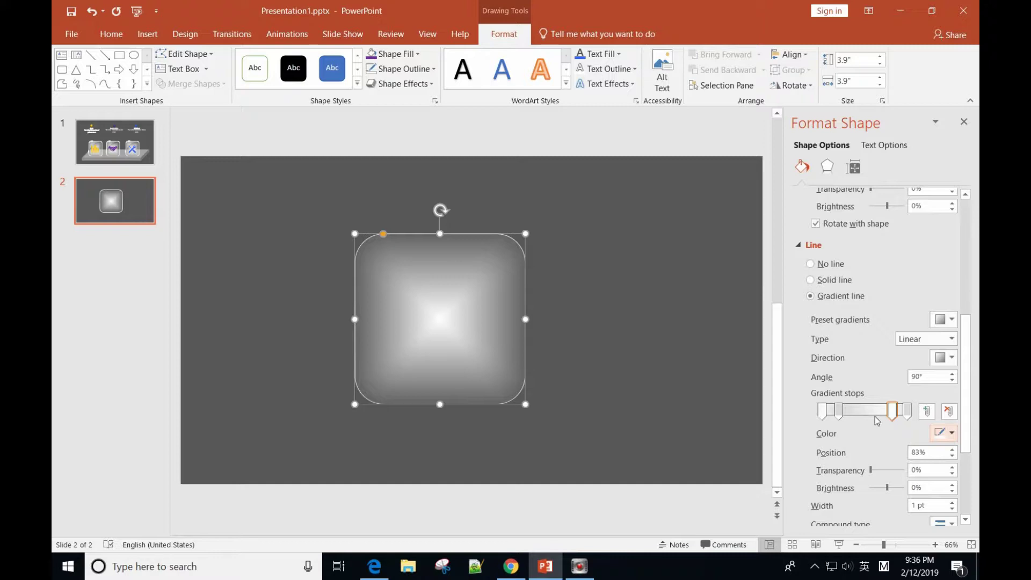
{"action": "left_click", "coordinate": [839, 413]}
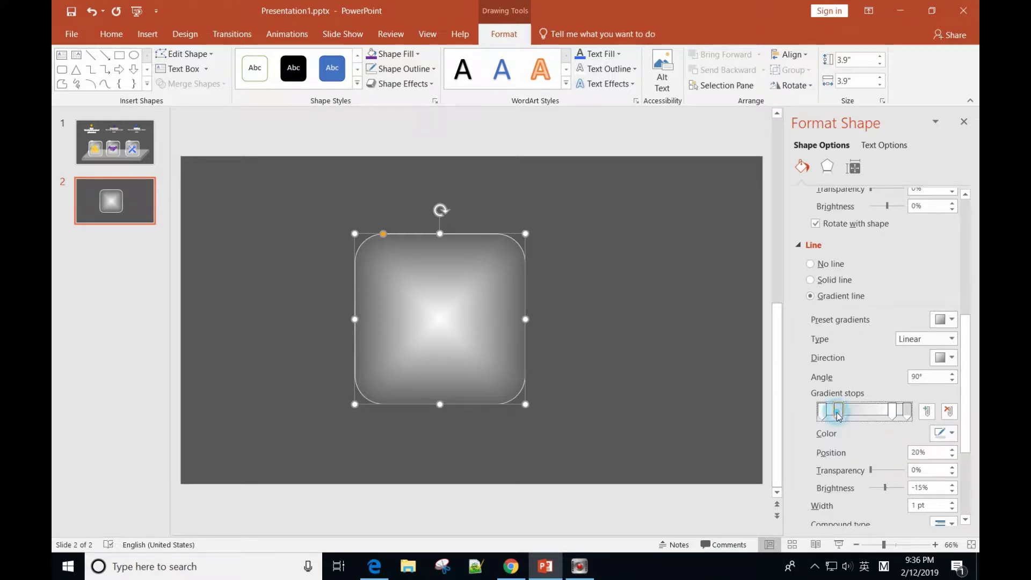
- Increase the outline width step by step to 6 pt, then zoom in to inspect the rim
{"action": "left_click", "coordinate": [953, 505]}
{"action": "left_click", "coordinate": [953, 505]}
{"action": "left_click", "coordinate": [953, 505]}
{"action": "left_click", "coordinate": [953, 505]}
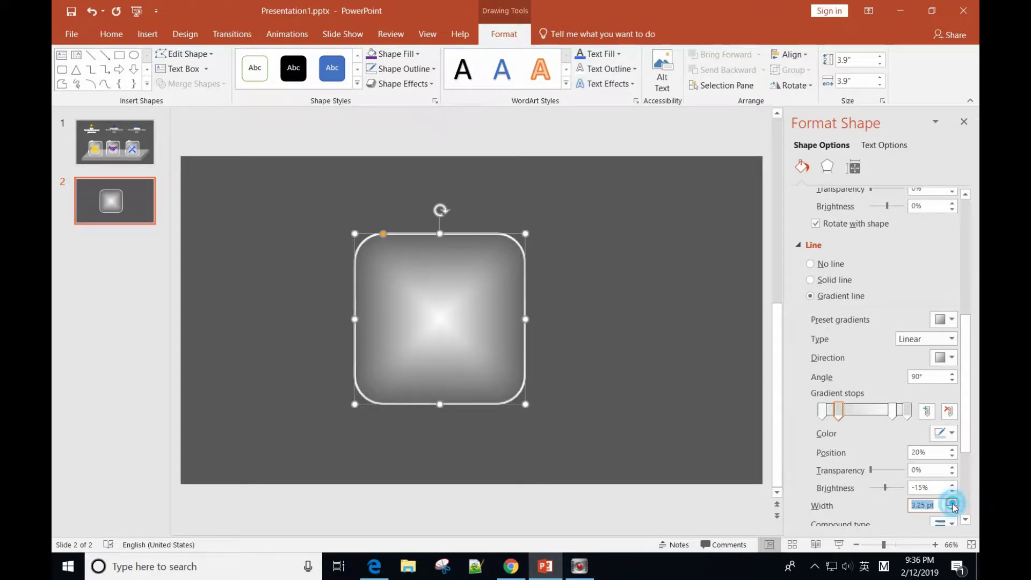
{"action": "left_click", "coordinate": [953, 505]}
{"action": "left_click", "coordinate": [953, 505]}
{"action": "left_click", "coordinate": [953, 505]}
{"action": "left_click", "coordinate": [953, 505]}
{"action": "left_click", "coordinate": [953, 505]}
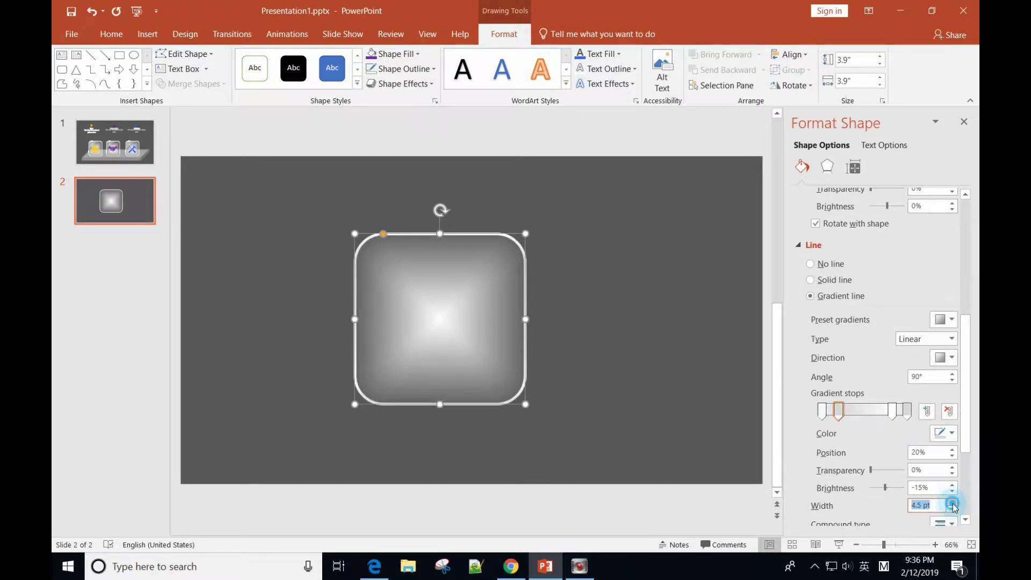
{"action": "left_click", "coordinate": [953, 505]}
{"action": "left_click", "coordinate": [953, 504]}
{"action": "left_click", "coordinate": [953, 505]}
{"action": "left_click", "coordinate": [953, 505]}
{"action": "left_click", "coordinate": [953, 505]}
{"action": "left_click", "coordinate": [953, 505]}
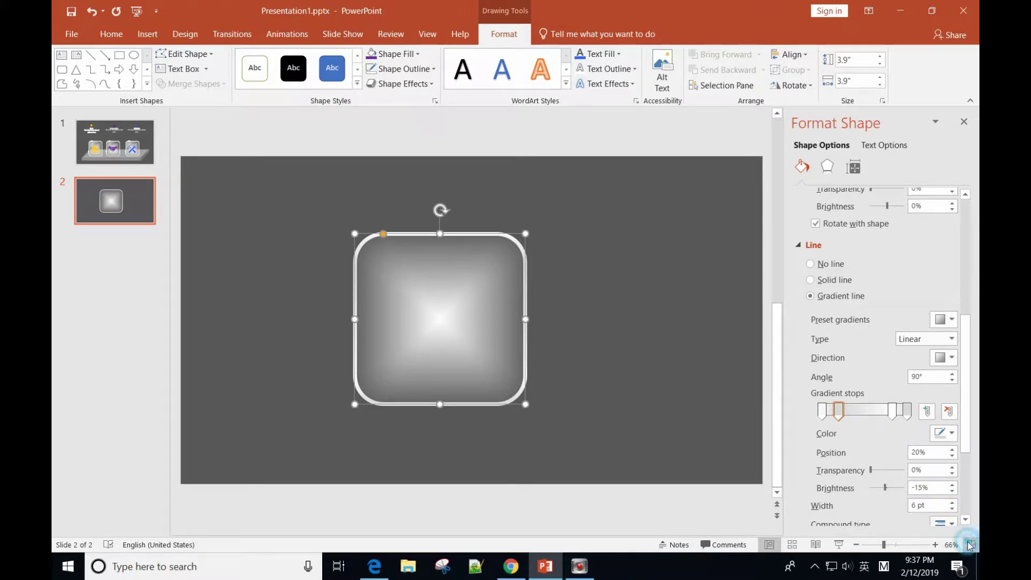
{"action": "left_click", "coordinate": [936, 545]}
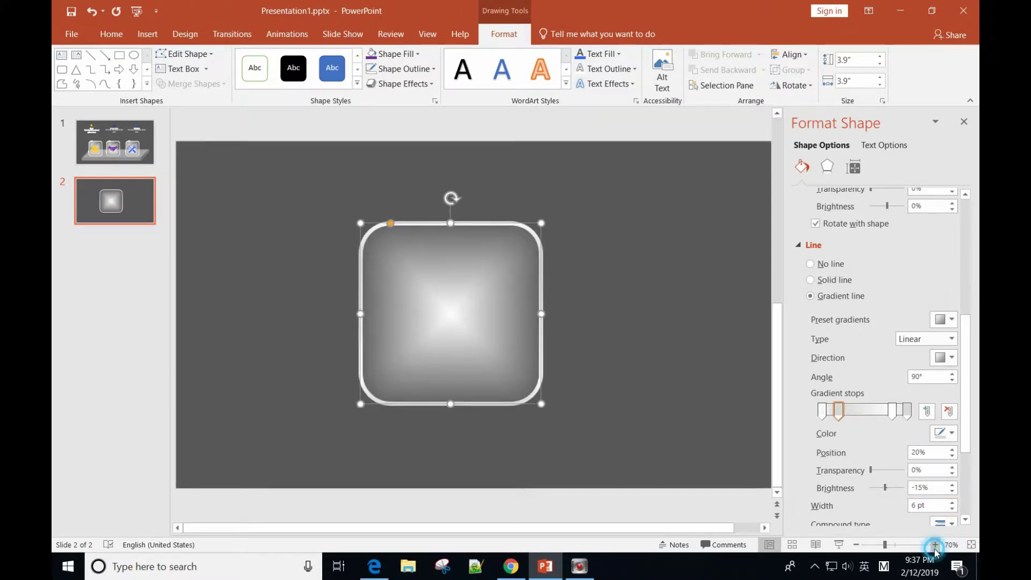
{"action": "left_click", "coordinate": [935, 545]}
{"action": "left_click", "coordinate": [936, 545]}
{"action": "left_click", "coordinate": [936, 545]}
{"action": "left_click", "coordinate": [936, 545]}
{"action": "left_click", "coordinate": [714, 453]}
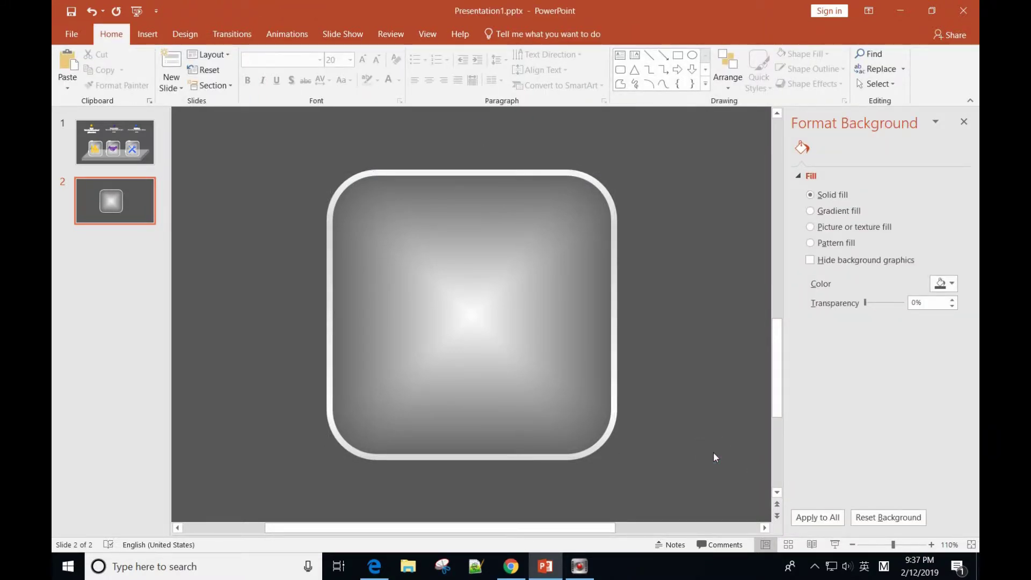
- Copy the rounded-square tile and paste a duplicate using the destination theme
{"action": "left_click", "coordinate": [885, 546]}
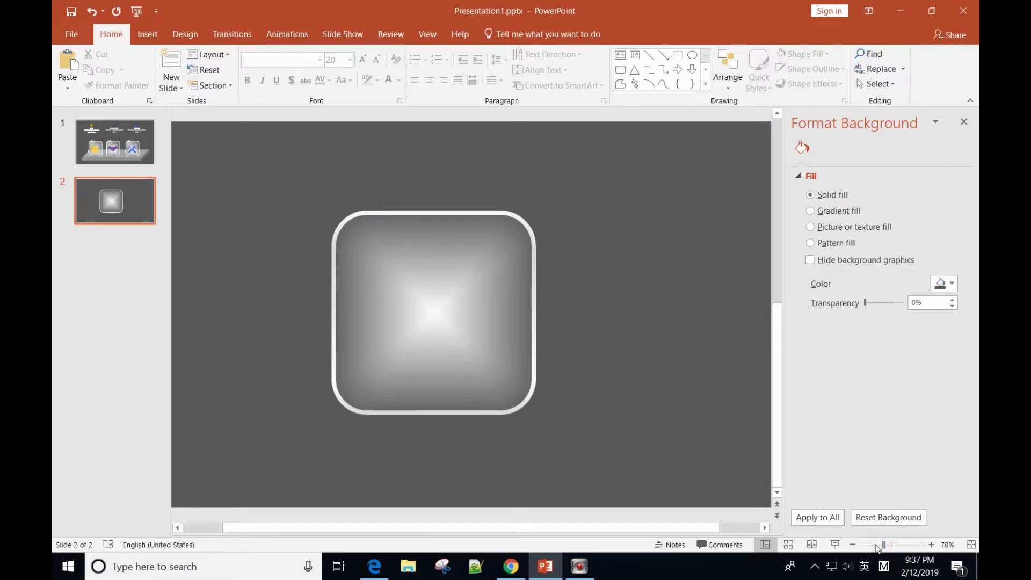
{"action": "left_click", "coordinate": [871, 546]}
{"action": "left_click", "coordinate": [476, 345]}
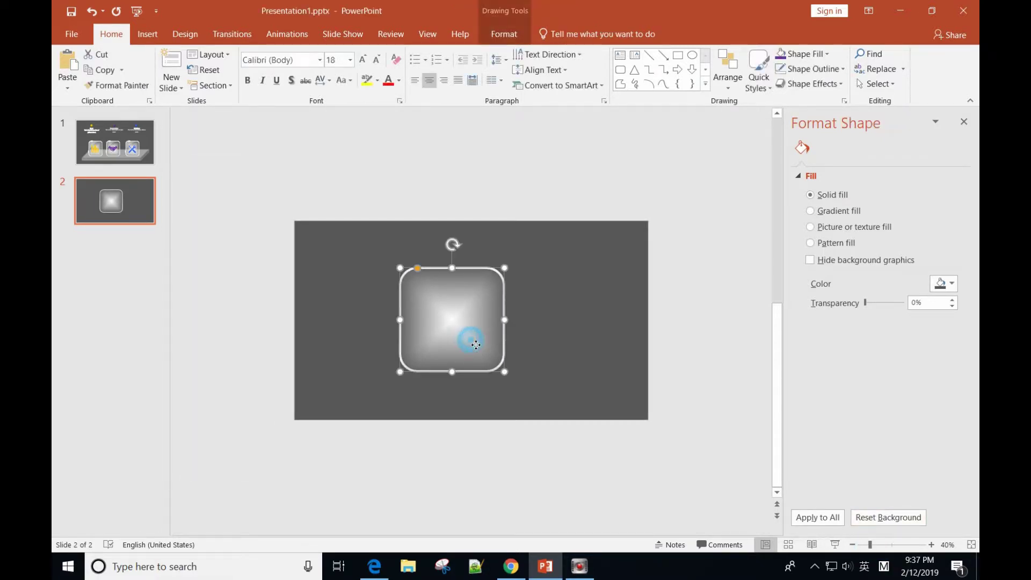
{"action": "right_click", "coordinate": [476, 345]}
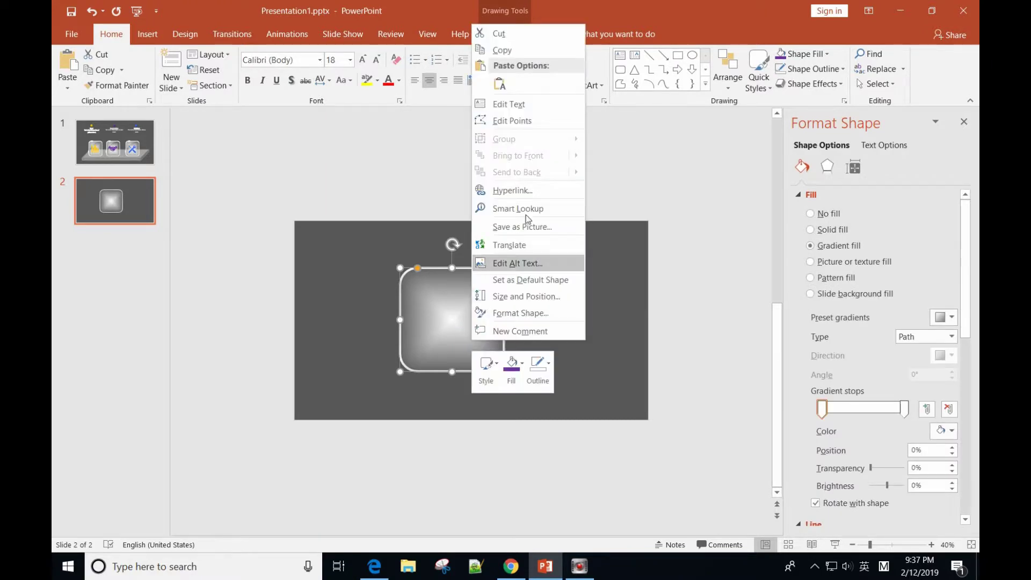
{"action": "left_click", "coordinate": [514, 54]}
{"action": "right_click", "coordinate": [559, 278]}
{"action": "left_click", "coordinate": [587, 305]}
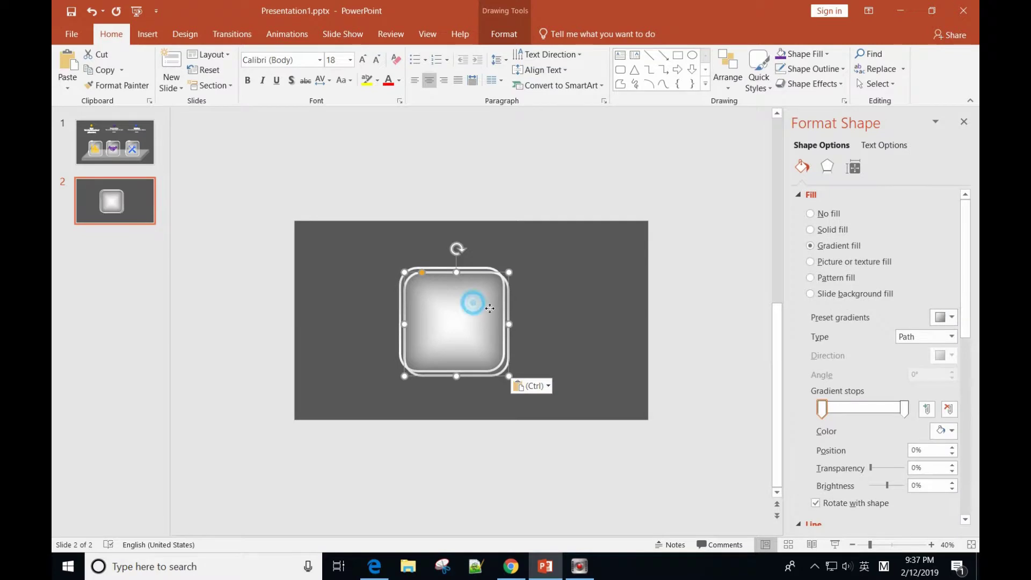
- Arrange the original and copied tiles side by side on the slide
{"action": "mouse_move", "coordinate": [473, 301]}
{"action": "left_mouse_down"}
{"action": "mouse_move", "coordinate": [628, 306]}
{"action": "mouse_move", "coordinate": [599, 317]}
{"action": "left_mouse_up"}
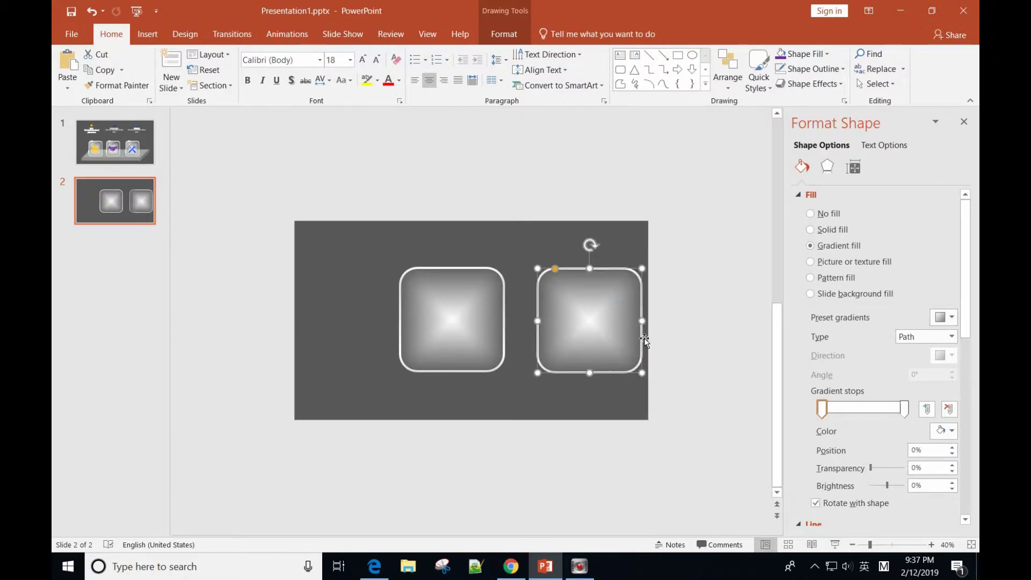
{"action": "left_click_drag", "start_coordinate": [480, 320], "coordinate": [408, 320]}
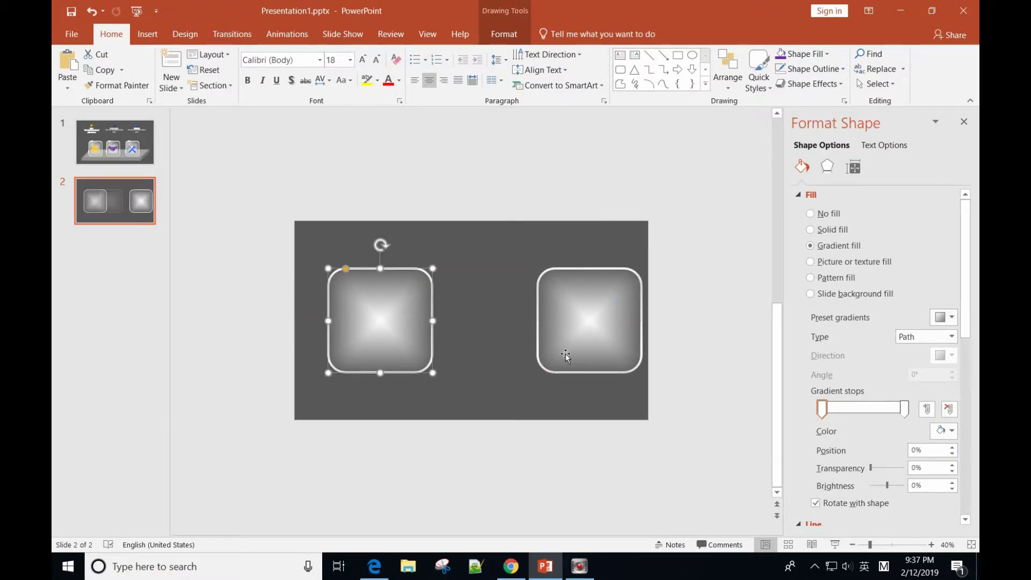
{"action": "left_click_drag", "start_coordinate": [569, 355], "coordinate": [538, 353]}
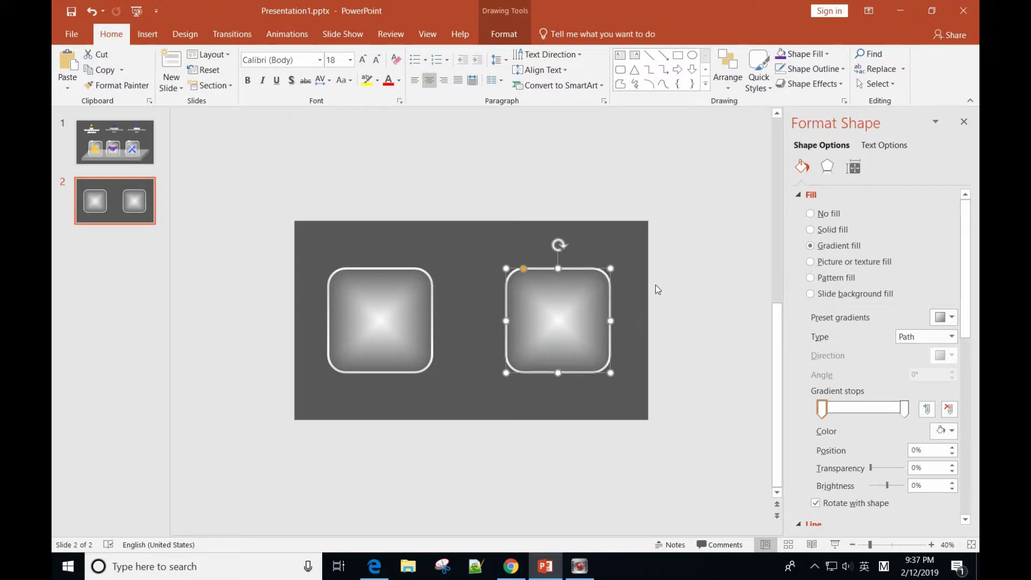
- Replace the right tile's gradient with a solid white fill
{"action": "left_click", "coordinate": [822, 213]}
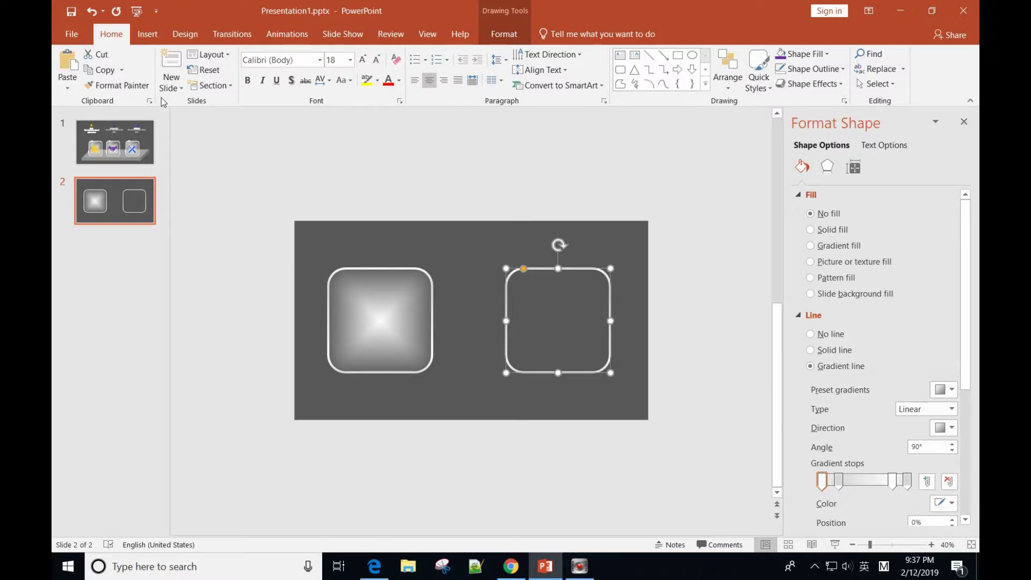
{"action": "left_click", "coordinate": [830, 237]}
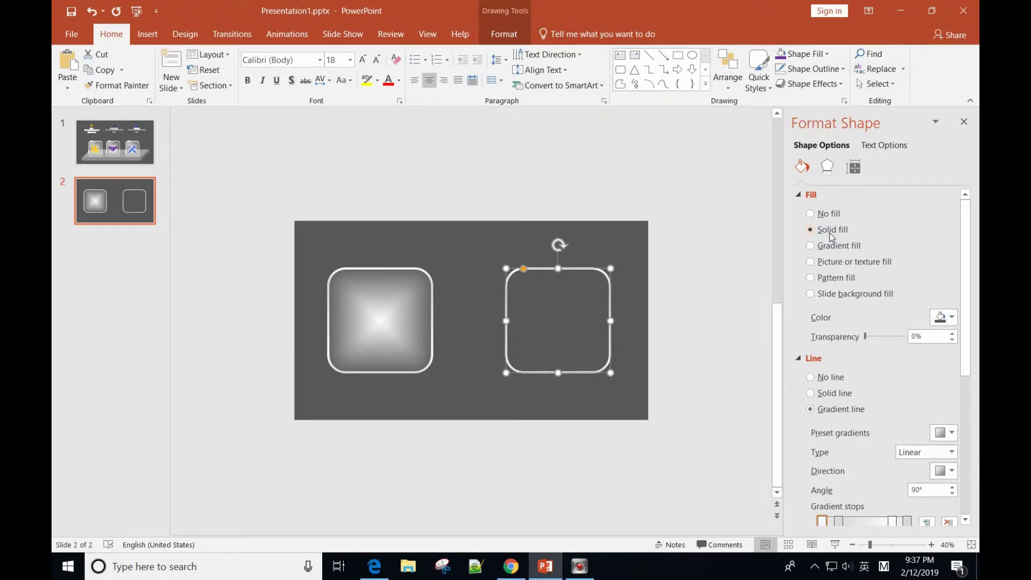
{"action": "left_click", "coordinate": [951, 318]}
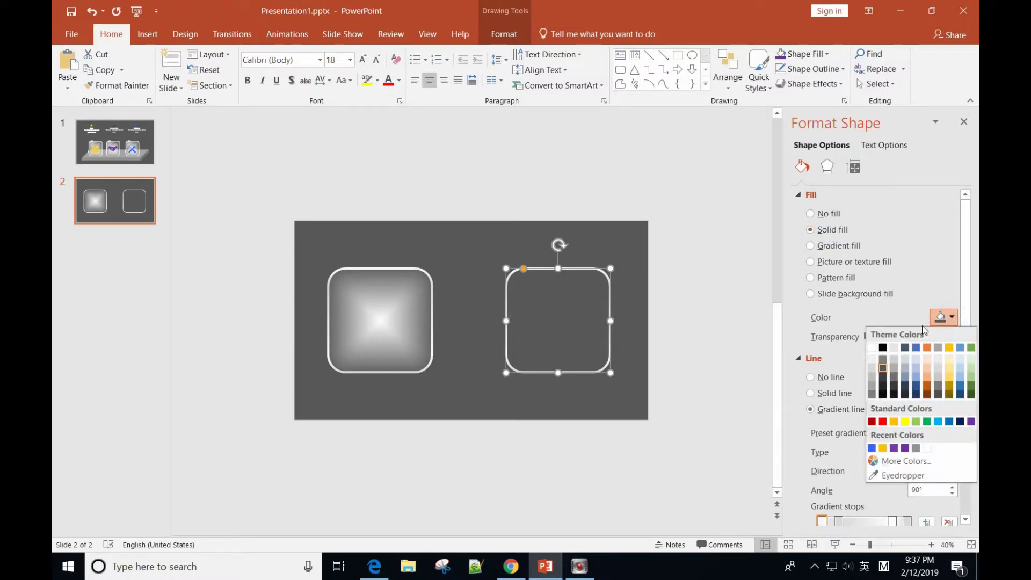
{"action": "left_click", "coordinate": [872, 348]}
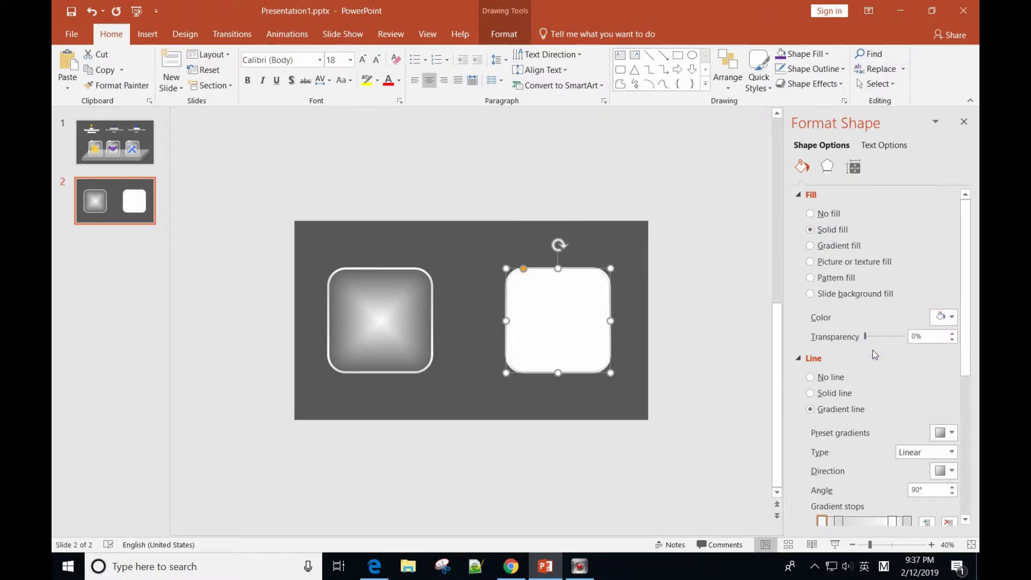
- Set the right tile's fill transparency to 75% and collapse the Line section
{"action": "left_click_drag", "start_coordinate": [867, 339], "coordinate": [890, 342]}
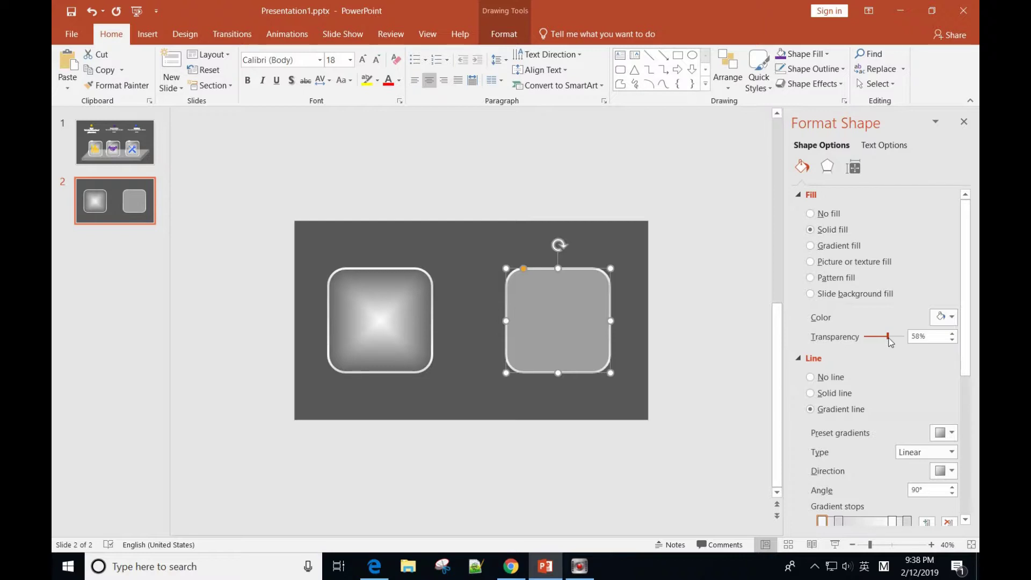
{"action": "left_click_drag", "start_coordinate": [891, 343], "coordinate": [891, 342]}
{"action": "left_click_drag", "start_coordinate": [888, 340], "coordinate": [894, 340]}
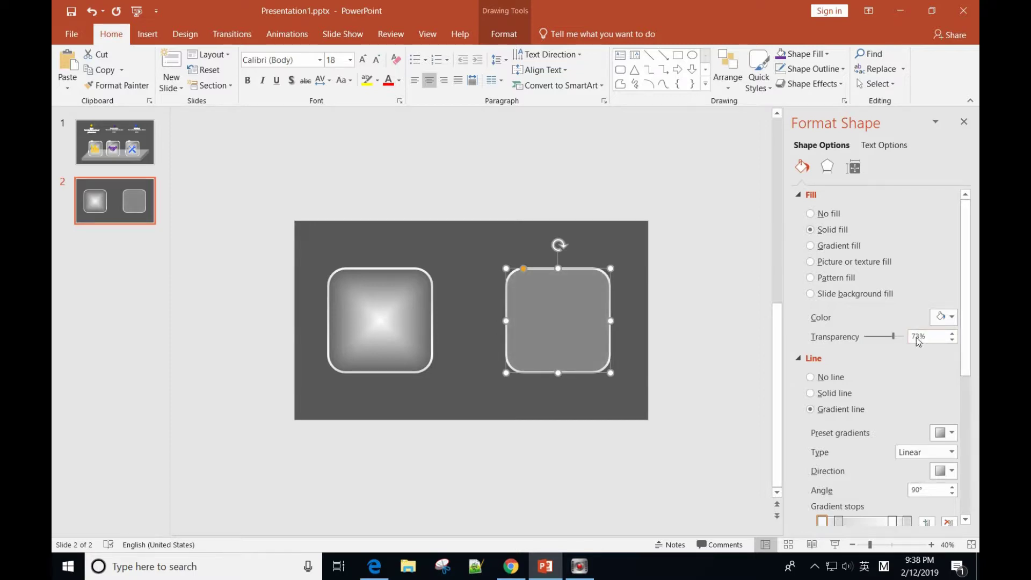
{"action": "left_click", "coordinate": [916, 339]}
{"action": "double_click", "coordinate": [921, 342]}
{"action": "type", "text": "7"}
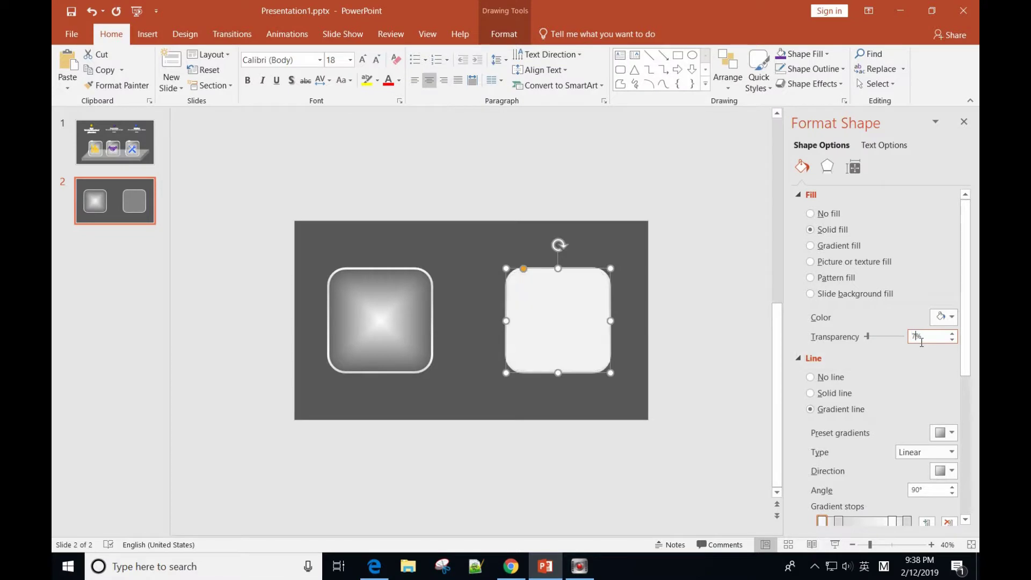
{"action": "type", "text": "5"}
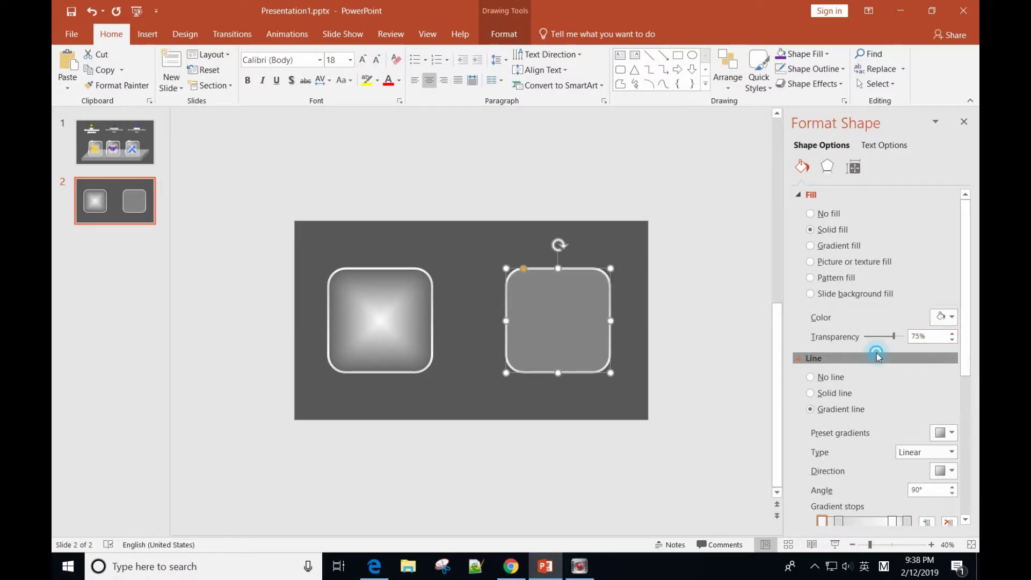
{"action": "left_click", "coordinate": [875, 357]}
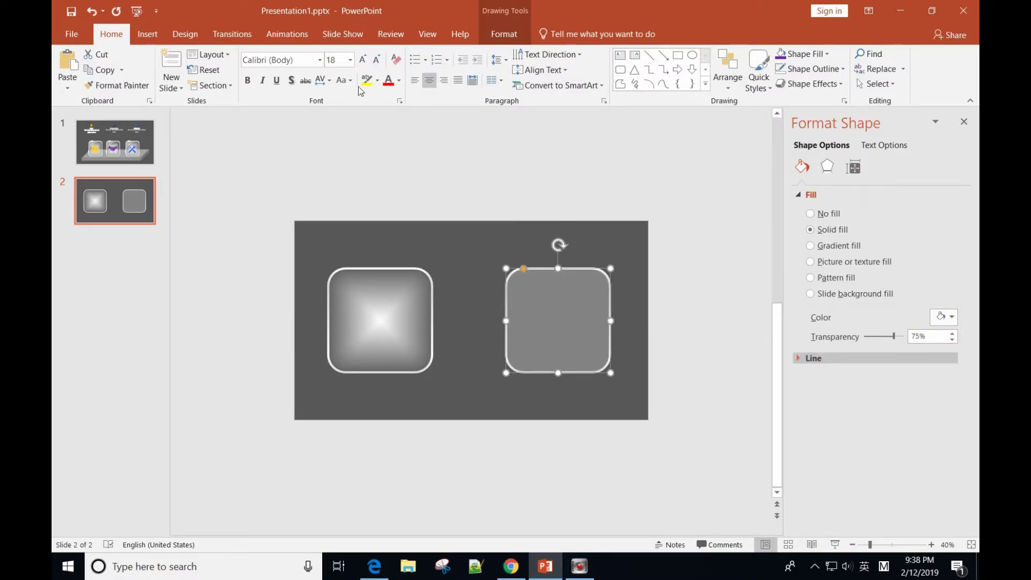
- Draw a large Oval circle on top of the right translucent tile
{"action": "left_click", "coordinate": [147, 33]}
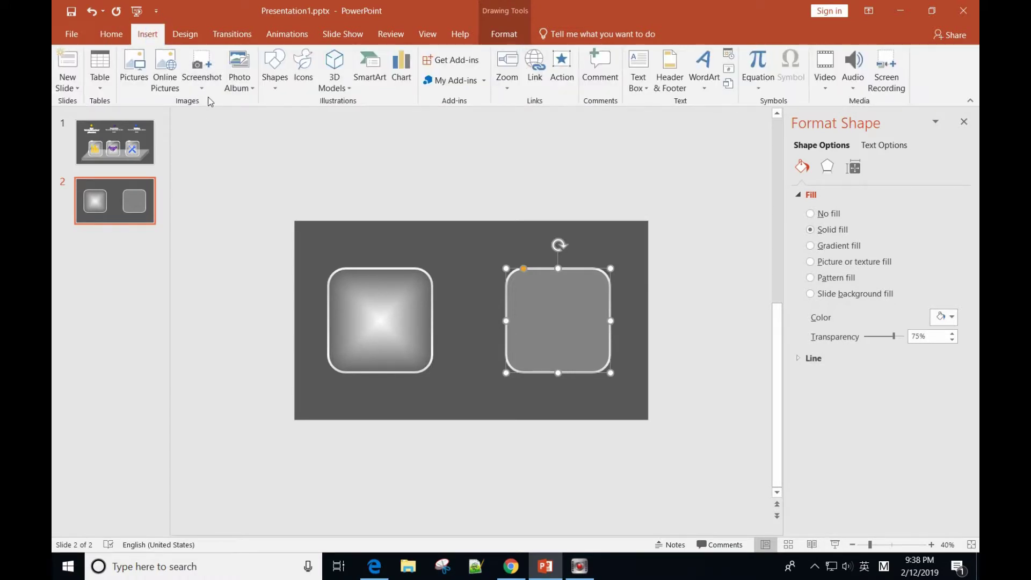
{"action": "left_click", "coordinate": [276, 86]}
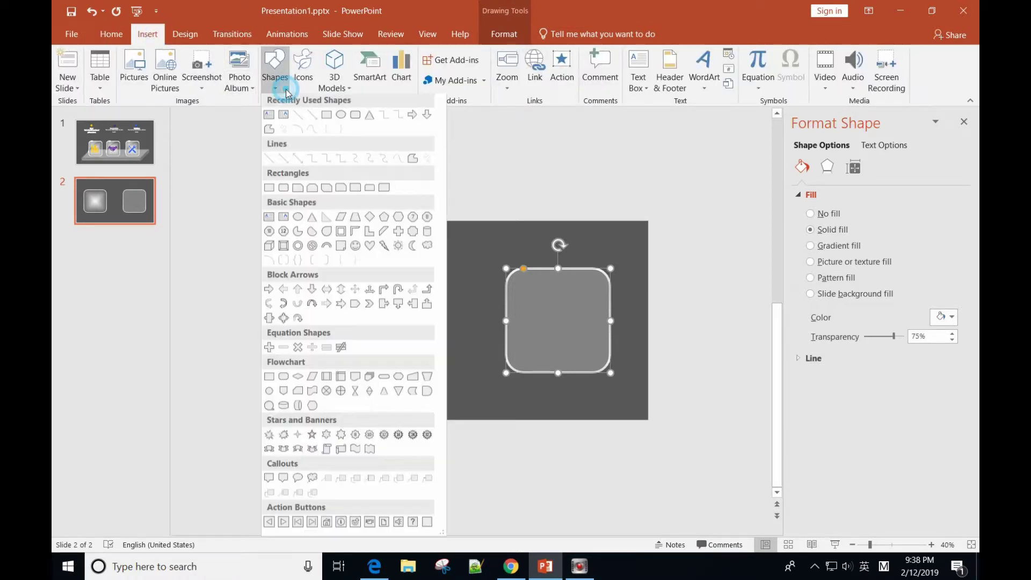
{"action": "left_click", "coordinate": [342, 113]}
{"action": "left_click_drag", "start_coordinate": [476, 425], "coordinate": [685, 276]}
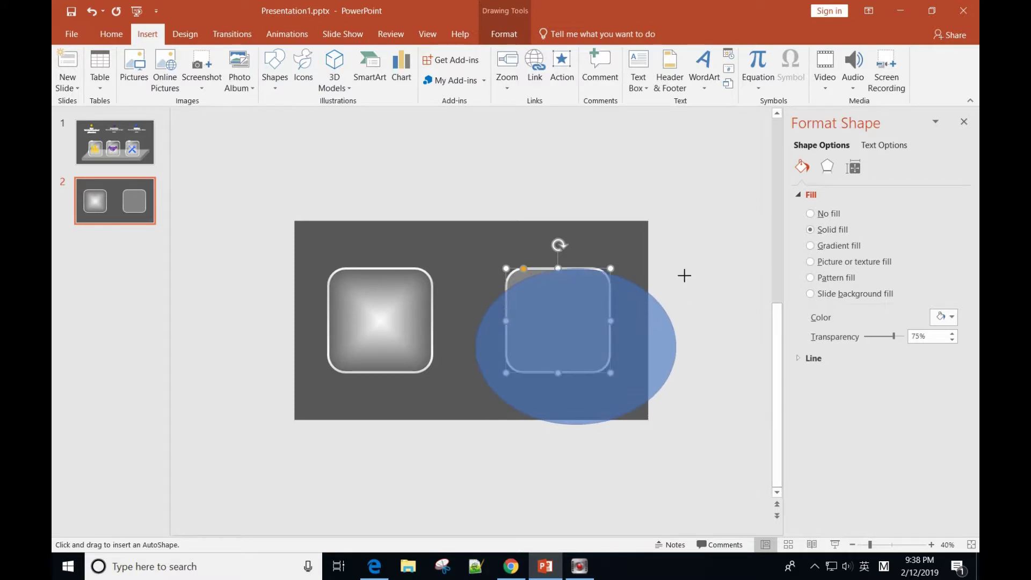
{"action": "left_click_drag", "start_coordinate": [685, 276], "coordinate": [686, 275]}
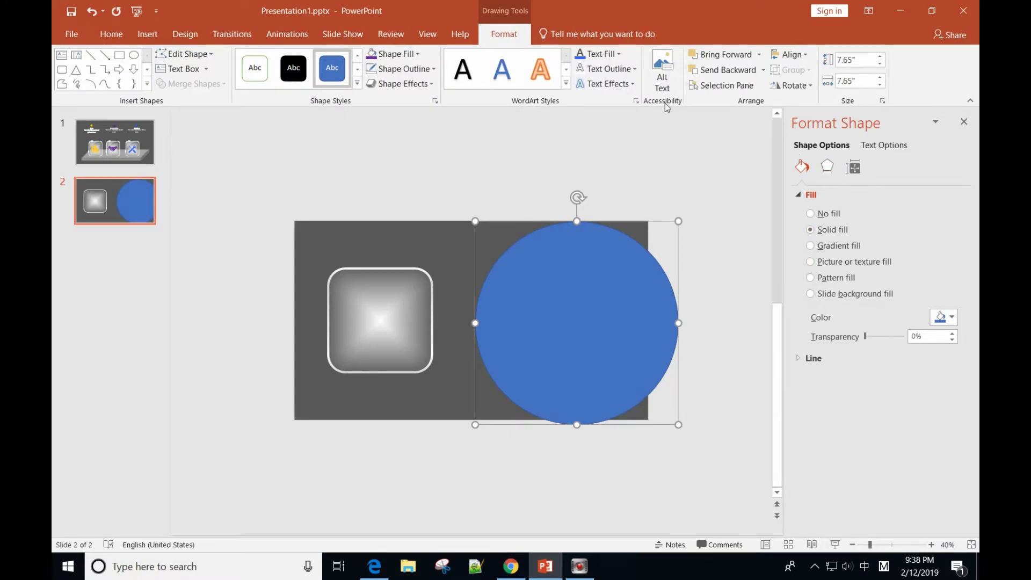
- Move the blue circle behind the right rounded square and shift it down-right
{"action": "left_click", "coordinate": [727, 86]}
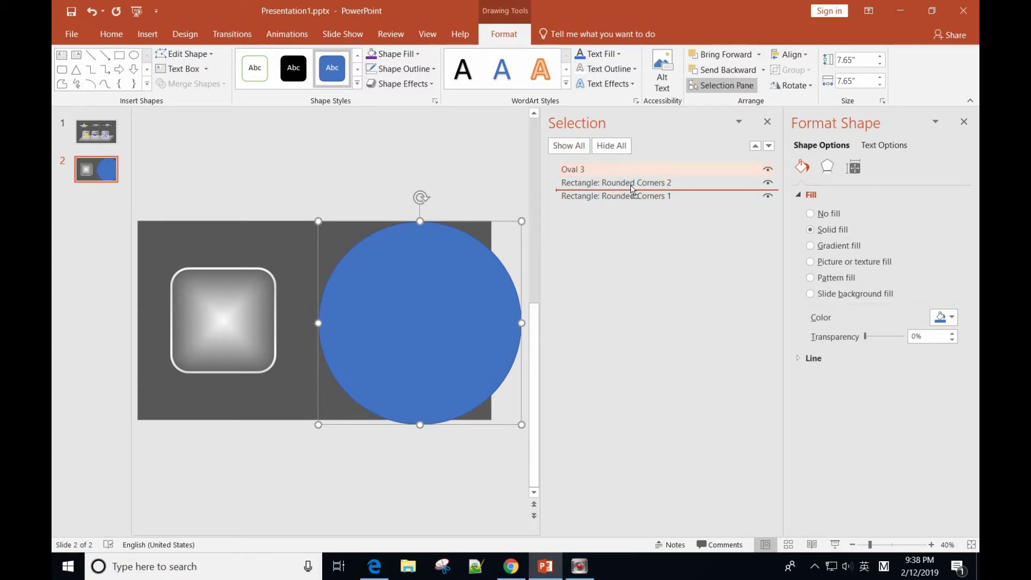
{"action": "left_click_drag", "start_coordinate": [634, 172], "coordinate": [630, 188]}
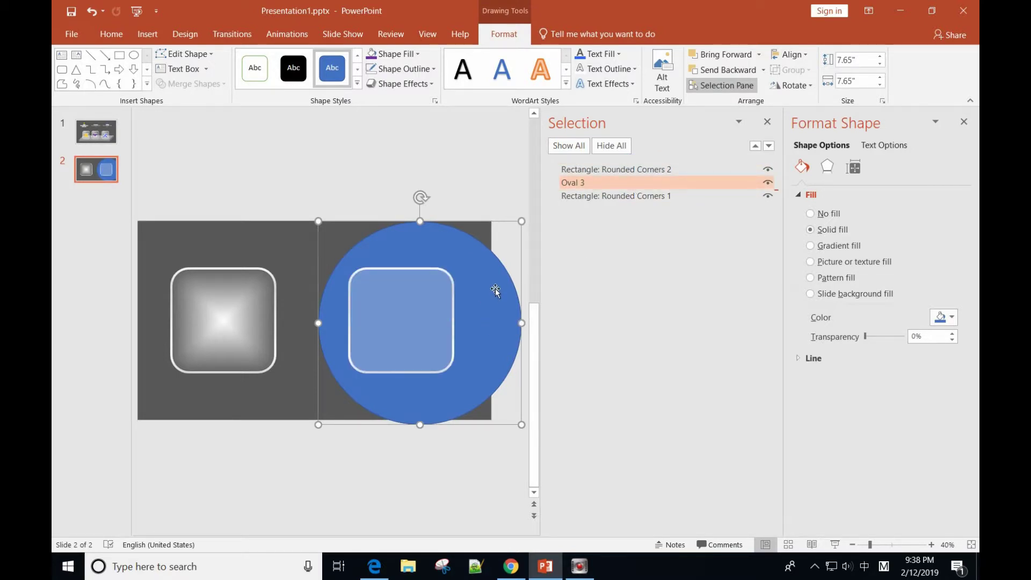
{"action": "left_click_drag", "start_coordinate": [487, 299], "coordinate": [525, 349]}
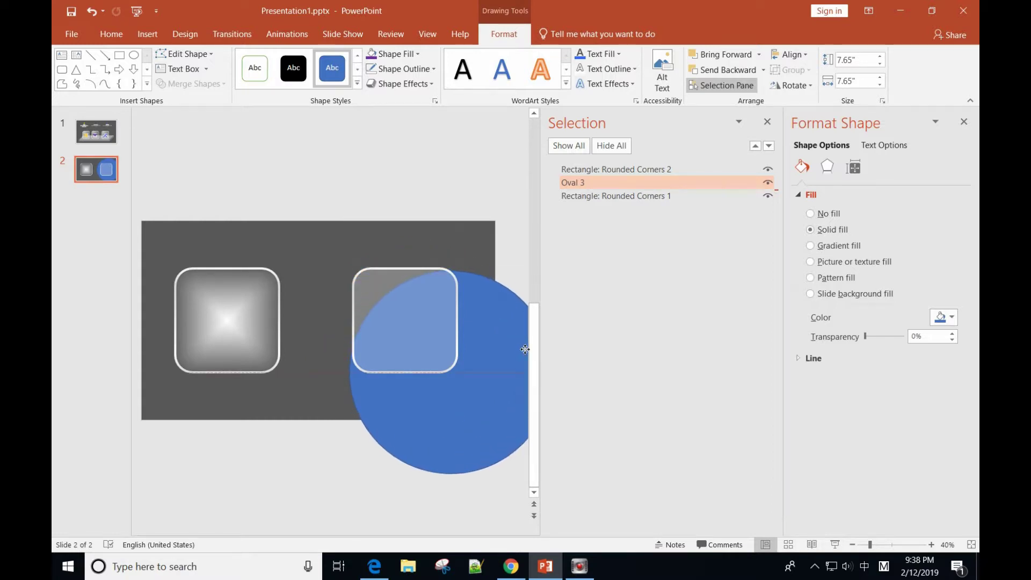
{"action": "left_click_drag", "start_coordinate": [525, 349], "coordinate": [533, 348]}
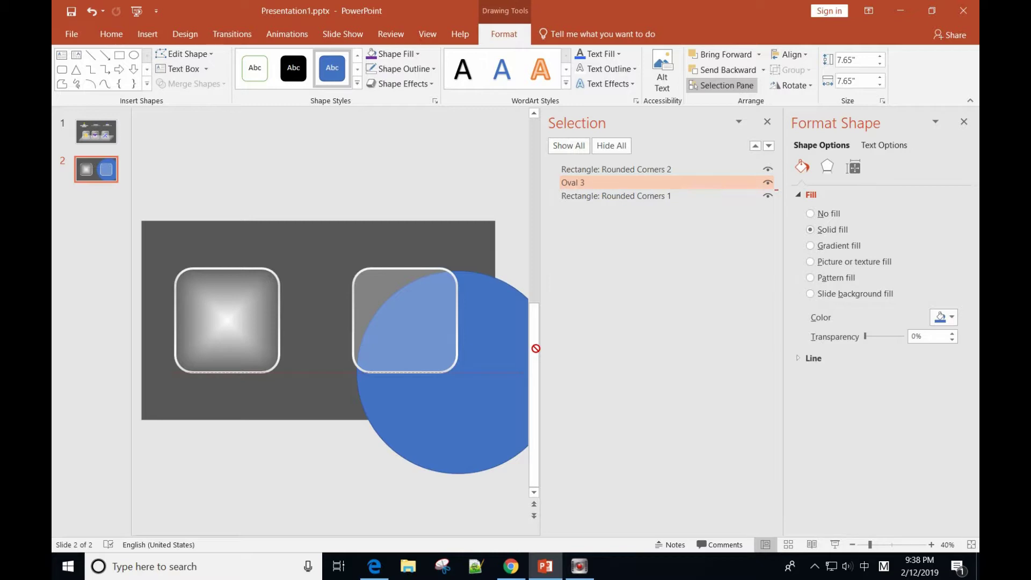
{"action": "left_click_drag", "start_coordinate": [535, 348], "coordinate": [532, 344]}
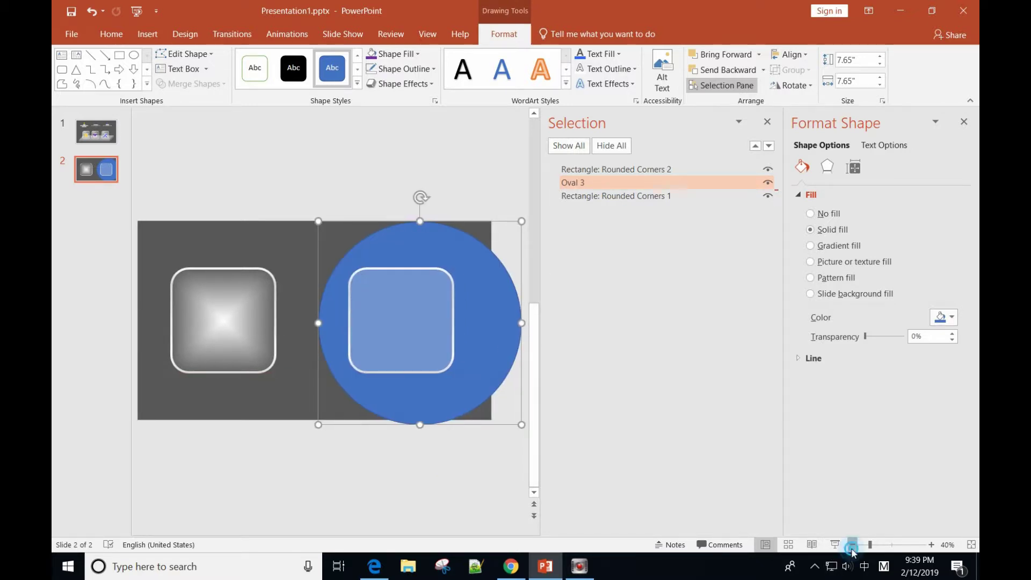
- Move the circle further down-right so it only partly overlaps the square's corner
{"action": "left_click_drag", "start_coordinate": [870, 545], "coordinate": [859, 544]}
{"action": "left_click", "coordinate": [932, 545]}
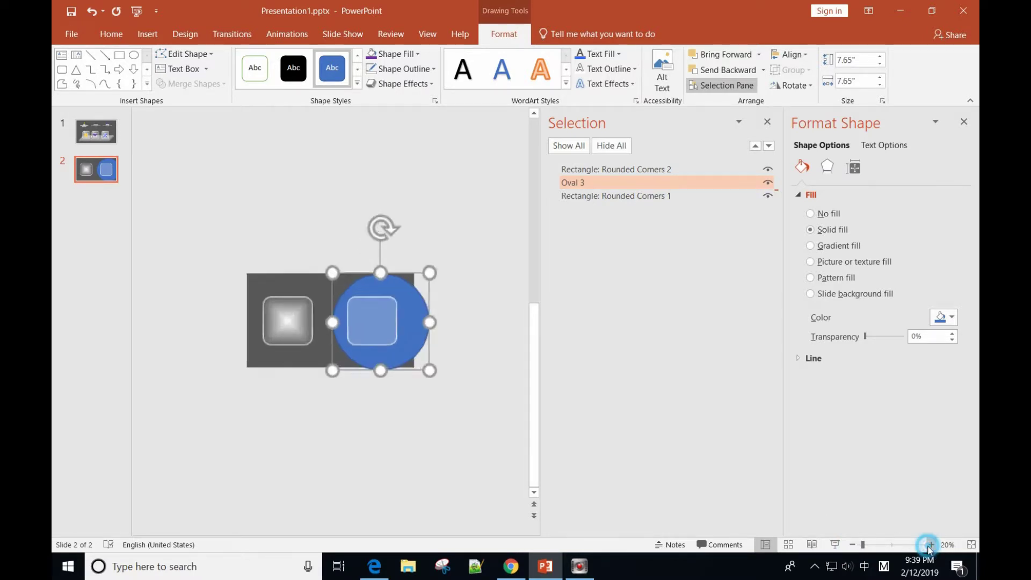
{"action": "left_click", "coordinate": [932, 545]}
{"action": "left_click", "coordinate": [932, 545]}
{"action": "mouse_move", "coordinate": [474, 362]}
{"action": "left_mouse_down"}
{"action": "mouse_move", "coordinate": [500, 380]}
{"action": "mouse_move", "coordinate": [515, 416]}
{"action": "left_mouse_up"}
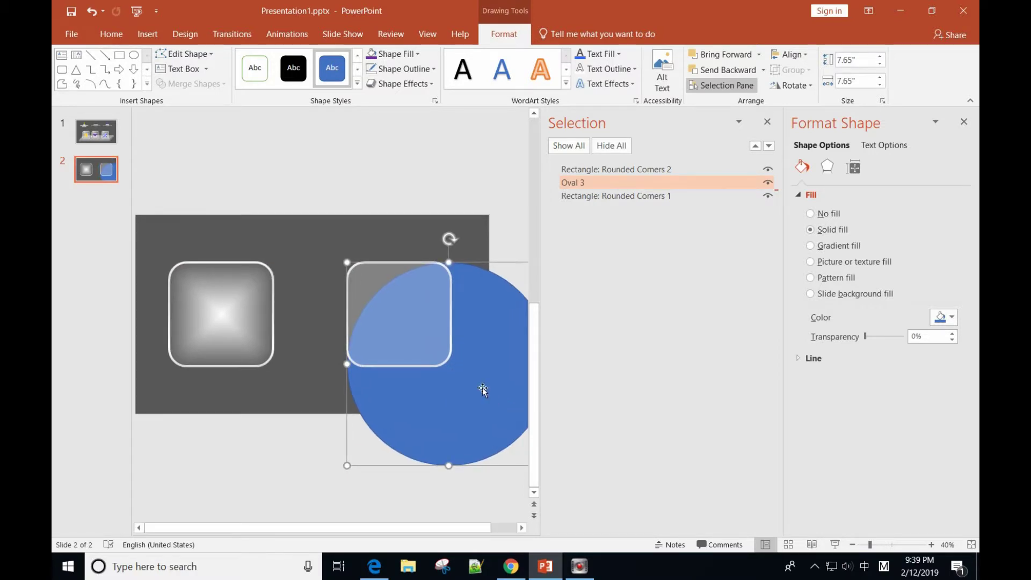
{"action": "left_click", "coordinate": [272, 443]}
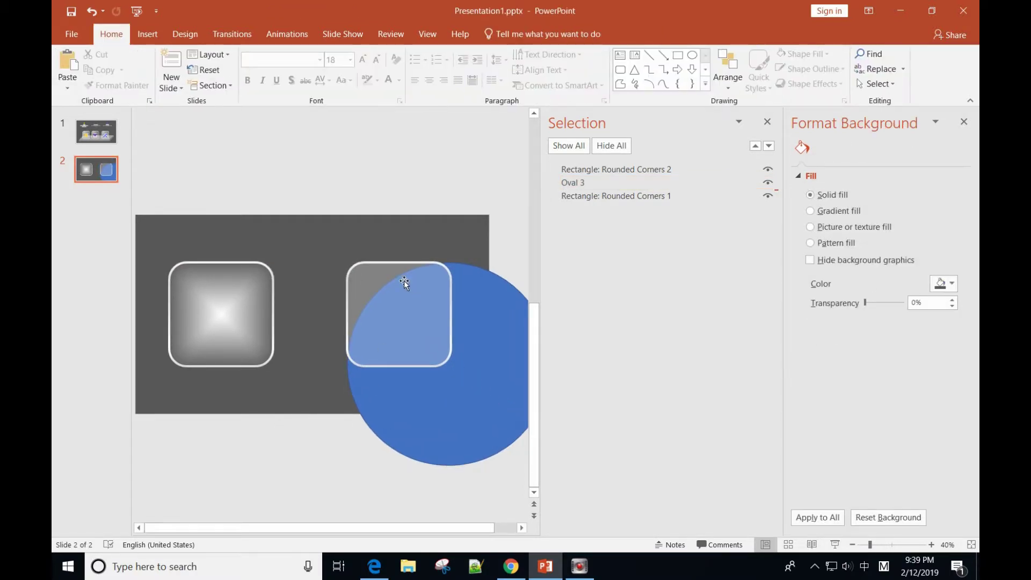
{"action": "left_click", "coordinate": [383, 280]}
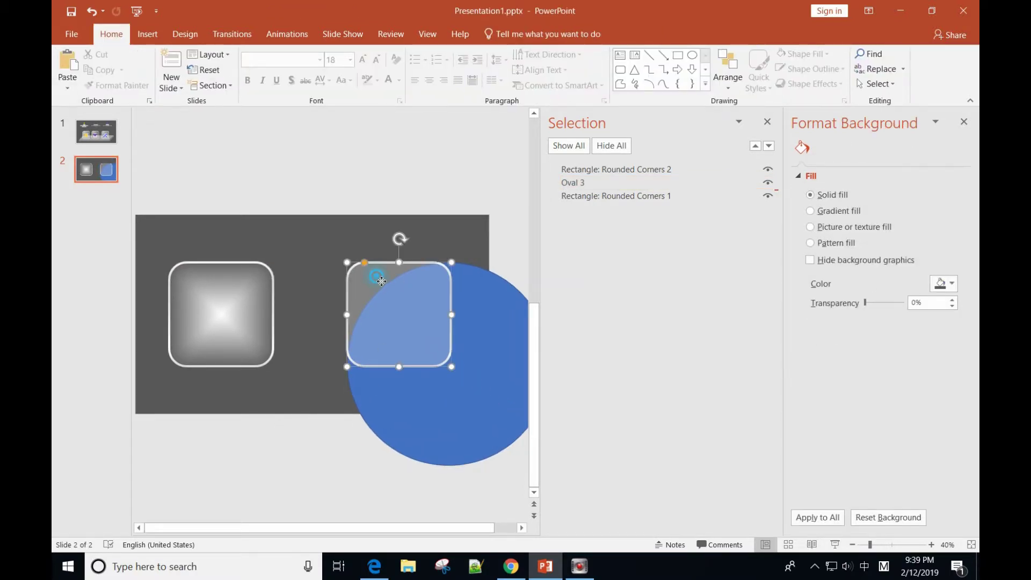
- Subtract the circle from the right rounded square and give the resulting sliver no outline
{"action": "left_click", "coordinate": [491, 347], "text": "shift"}
{"action": "left_click", "coordinate": [191, 84]}
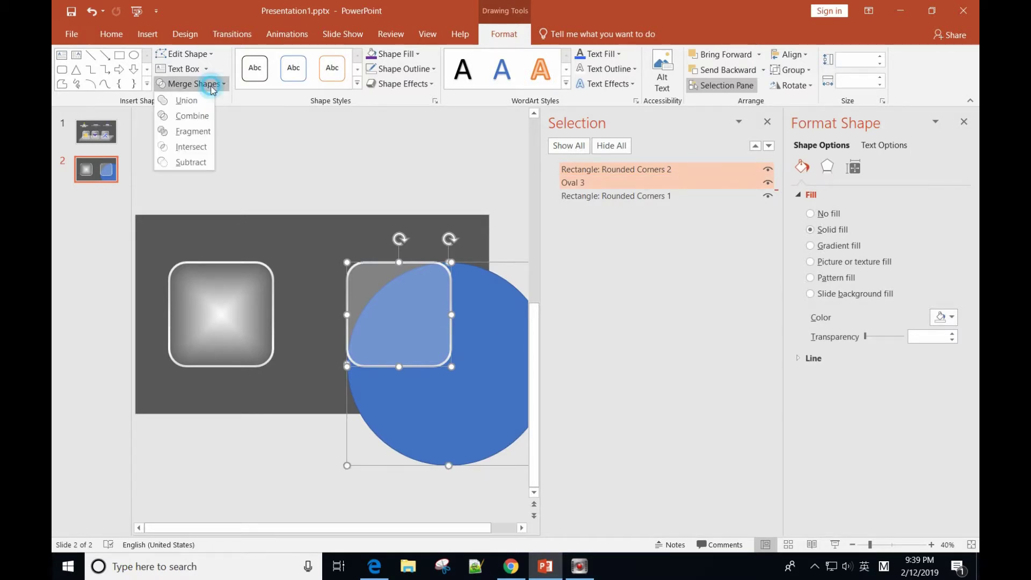
{"action": "left_click", "coordinate": [191, 163]}
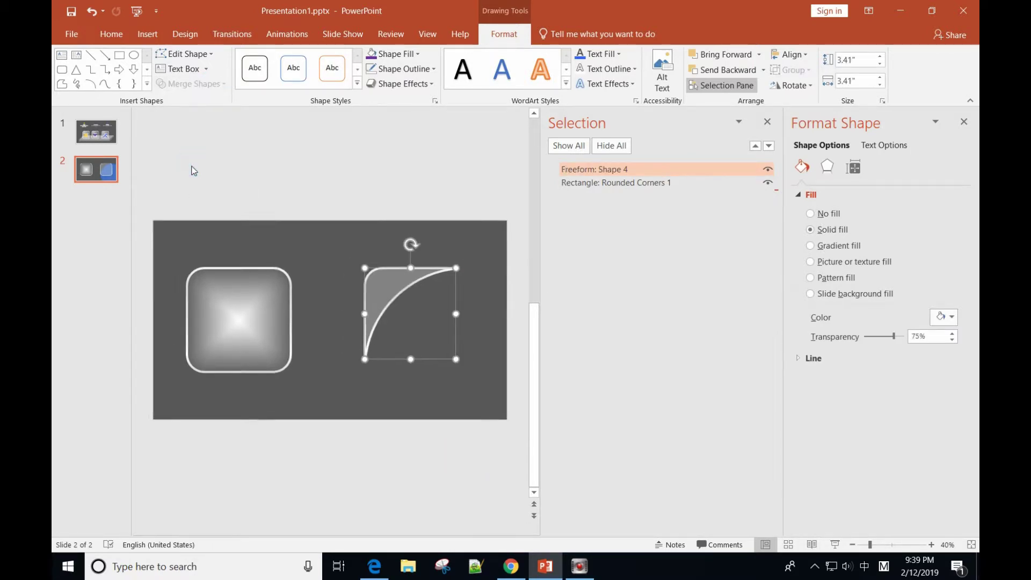
{"action": "left_click", "coordinate": [800, 357]}
{"action": "left_click", "coordinate": [828, 382]}
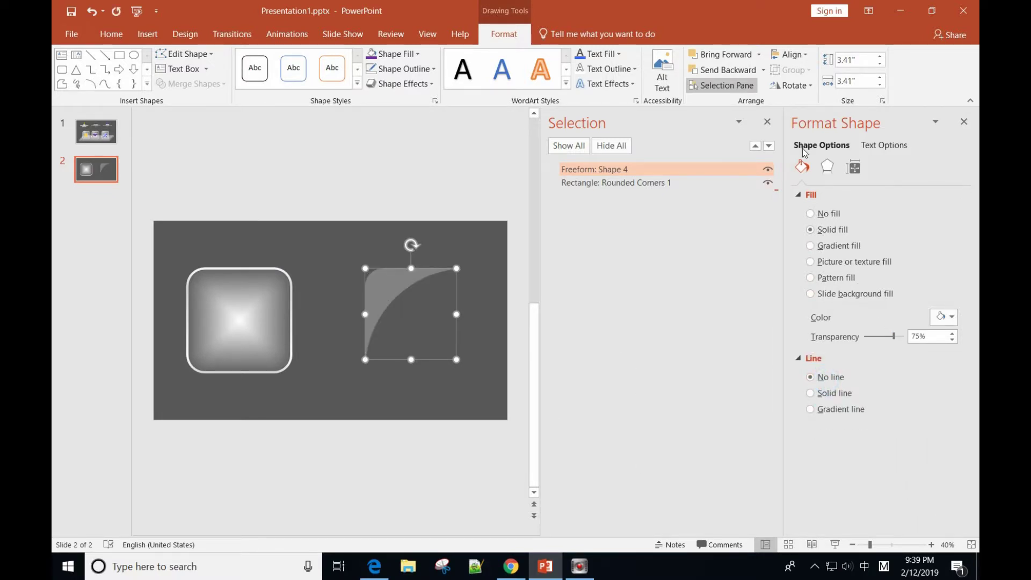
{"action": "left_click", "coordinate": [767, 122]}
{"action": "left_click", "coordinate": [964, 122]}
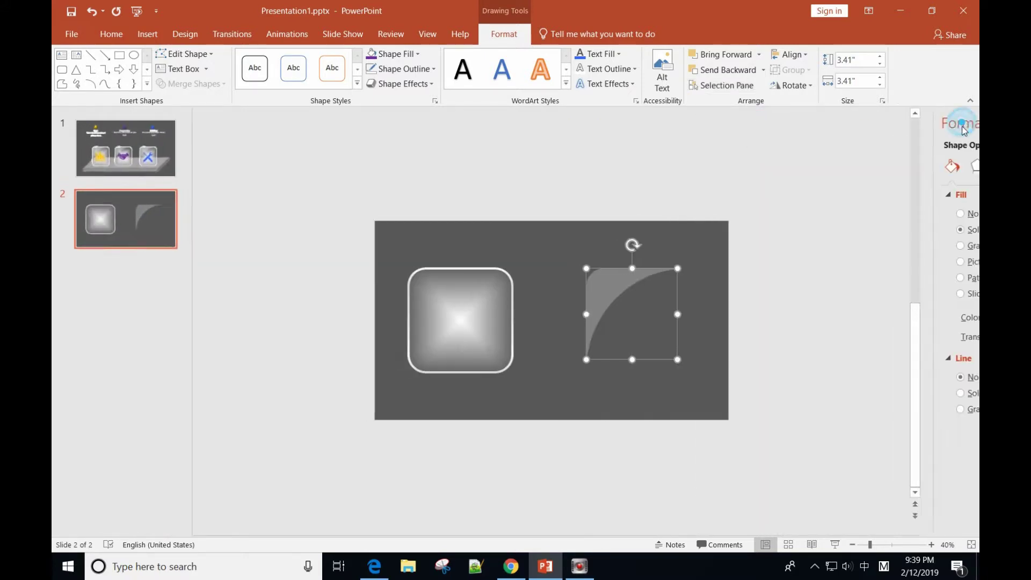
- Place the curved translucent sliver over the upper-left area of the left rounded square
{"action": "left_click", "coordinate": [971, 545]}
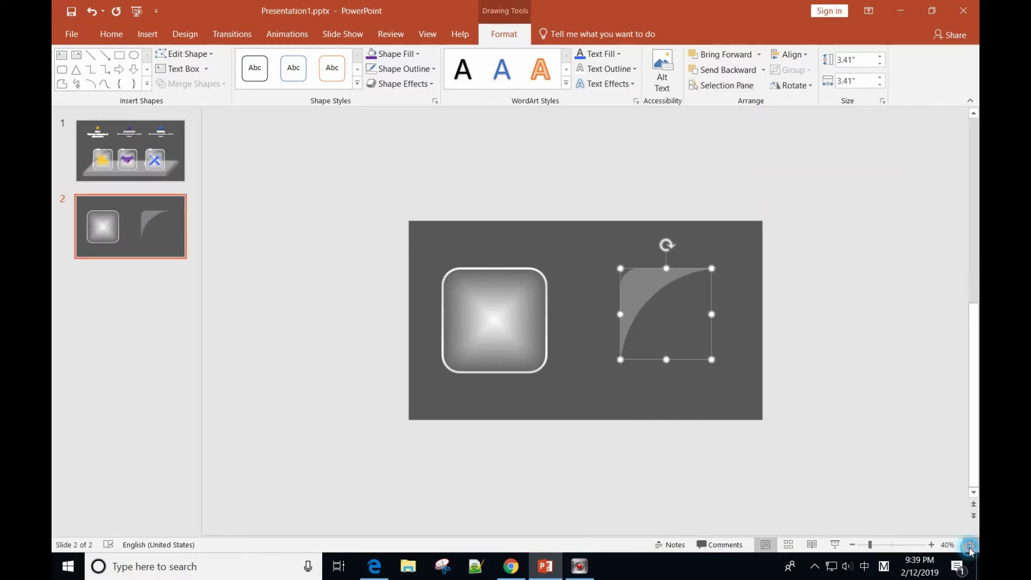
{"action": "left_click_drag", "start_coordinate": [708, 250], "coordinate": [352, 254]}
{"action": "left_click", "coordinate": [546, 305]}
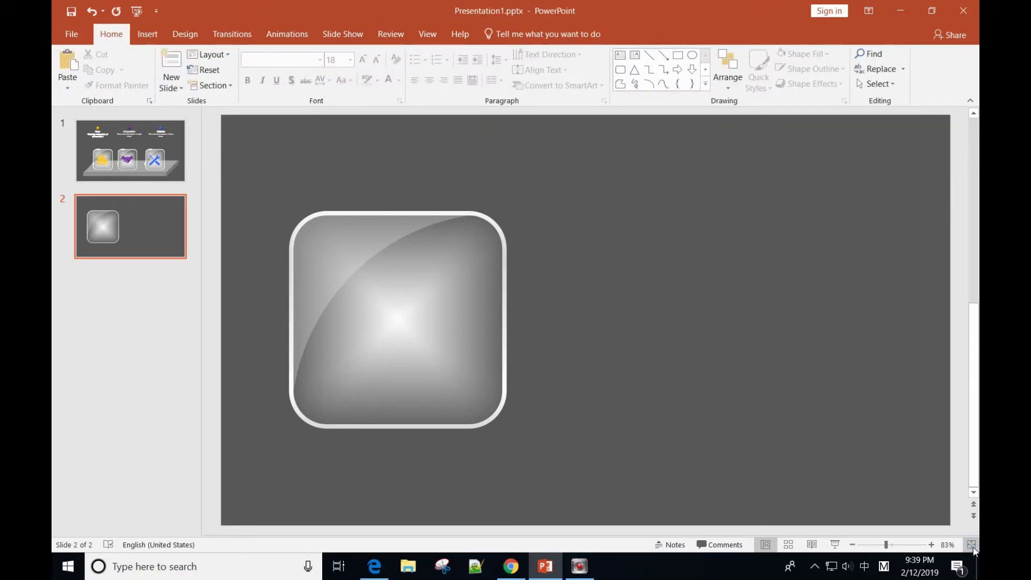
{"action": "left_click", "coordinate": [854, 545]}
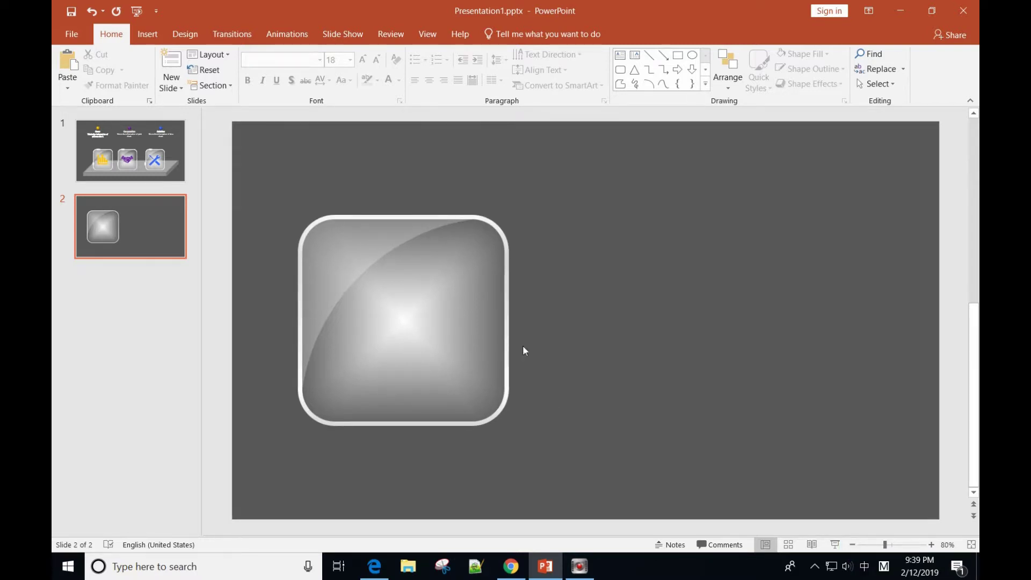
{"action": "left_click", "coordinate": [143, 33]}
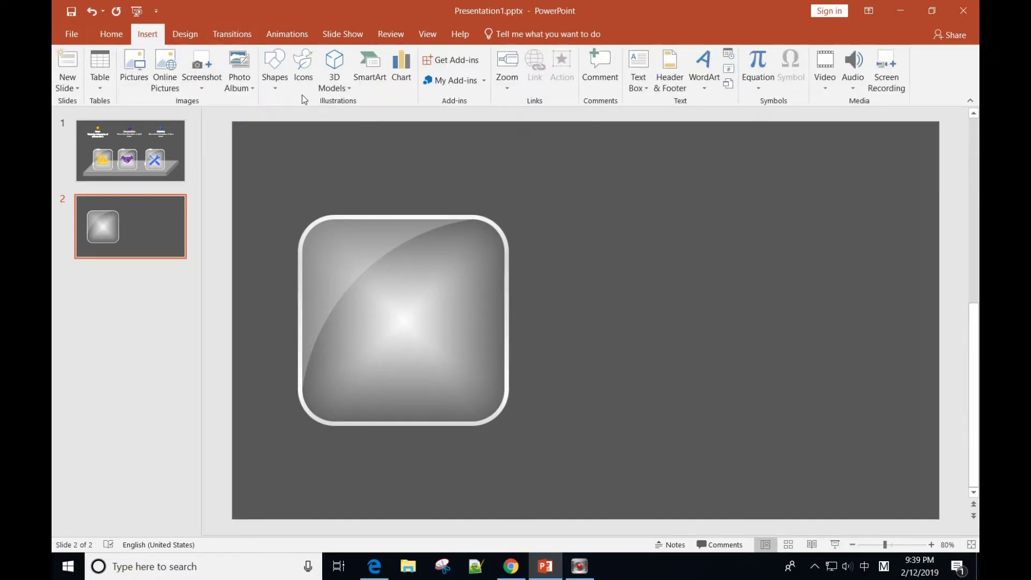
- Draw a small flat ellipse right of the tile, with no outline and a white fill
{"action": "left_click", "coordinate": [273, 90]}
{"action": "left_click", "coordinate": [342, 126]}
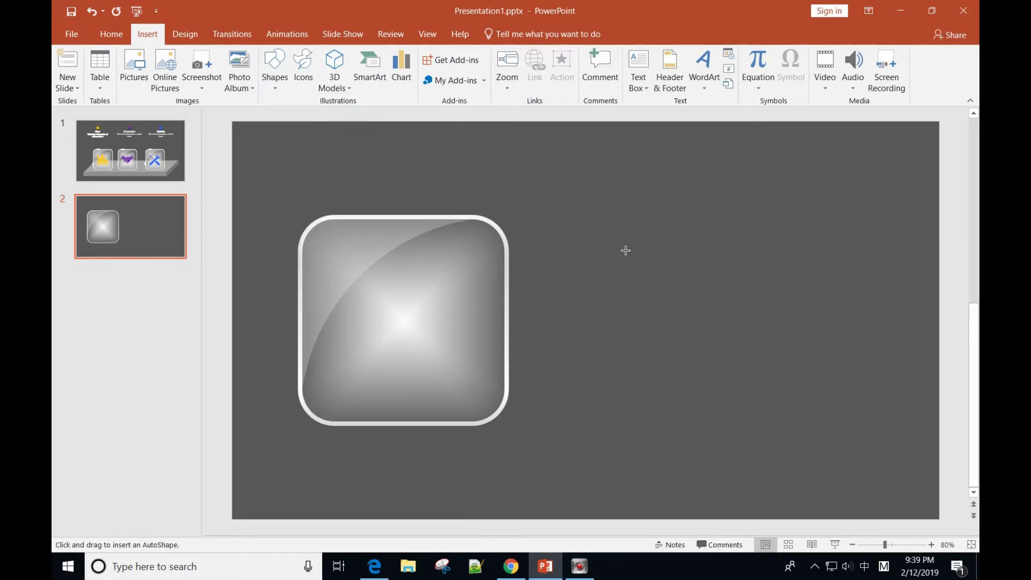
{"action": "mouse_move", "coordinate": [629, 238]}
{"action": "left_mouse_down"}
{"action": "mouse_move", "coordinate": [695, 254]}
{"action": "mouse_move", "coordinate": [678, 247]}
{"action": "left_mouse_up"}
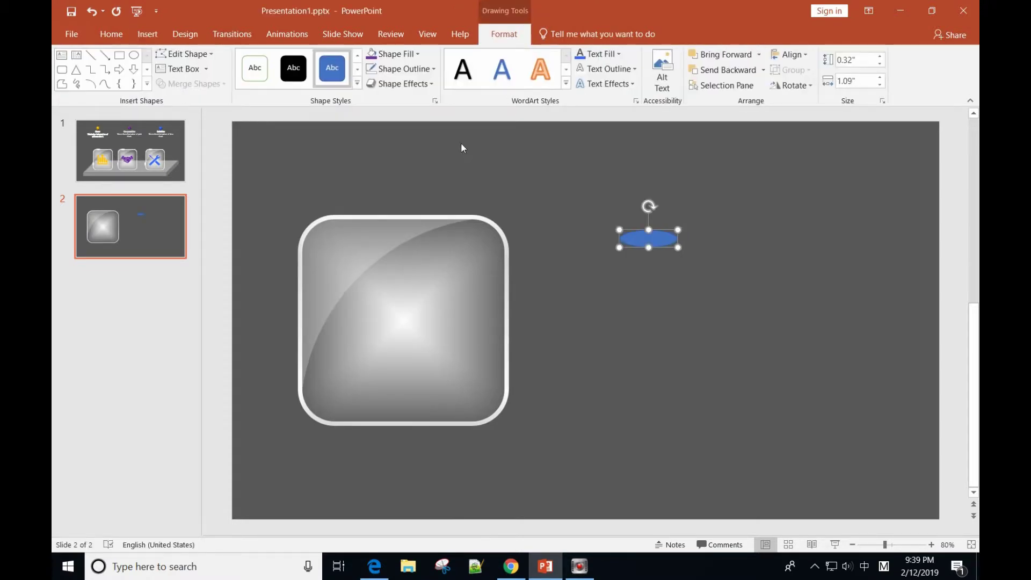
{"action": "left_click", "coordinate": [413, 70]}
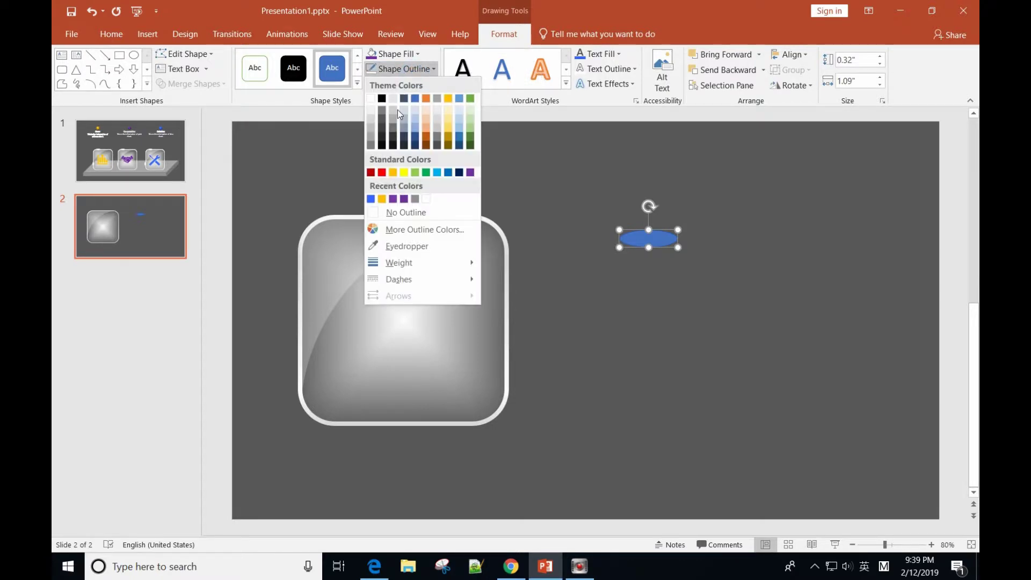
{"action": "left_click", "coordinate": [378, 212]}
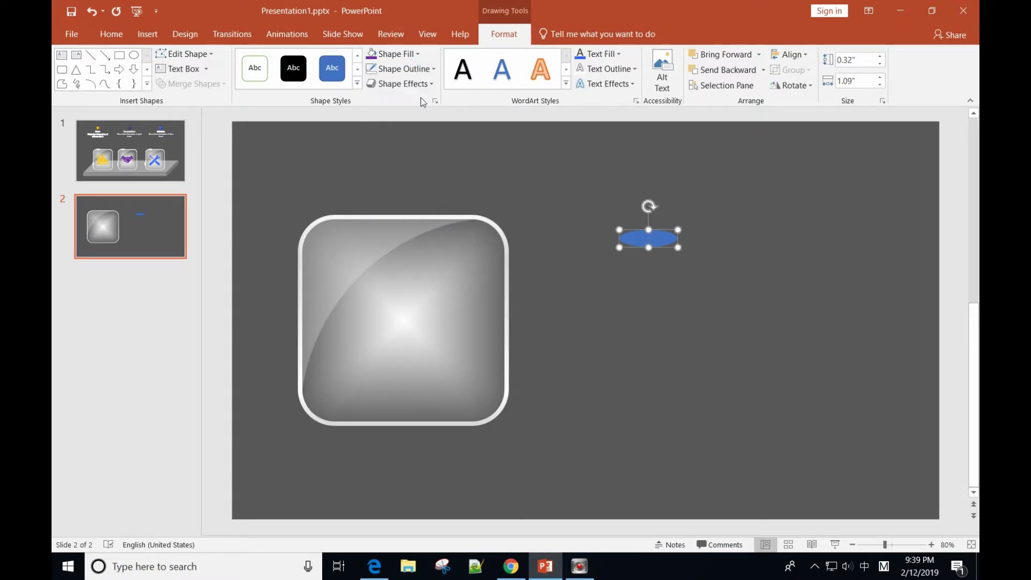
{"action": "left_click", "coordinate": [421, 53]}
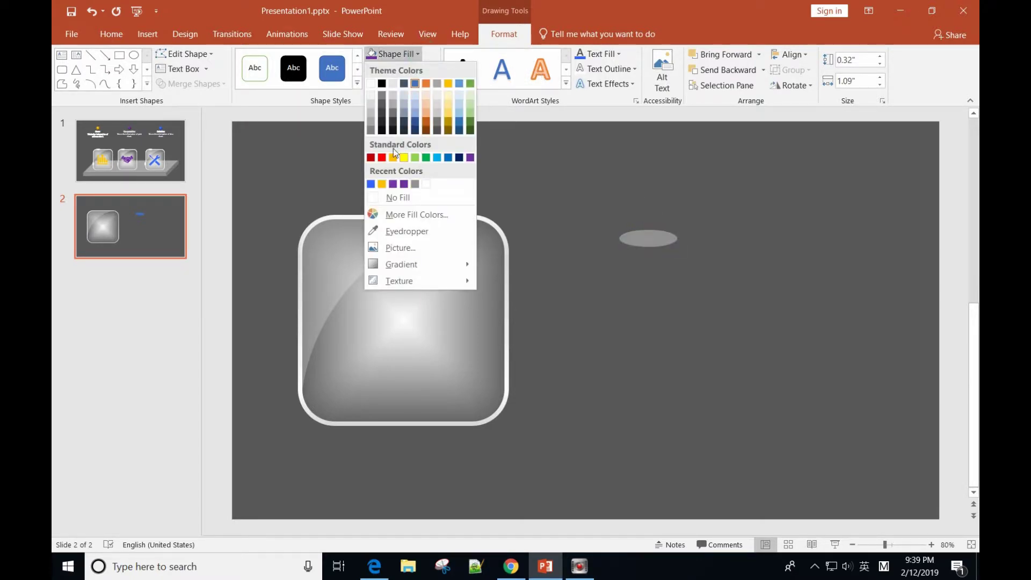
{"action": "left_click", "coordinate": [370, 84]}
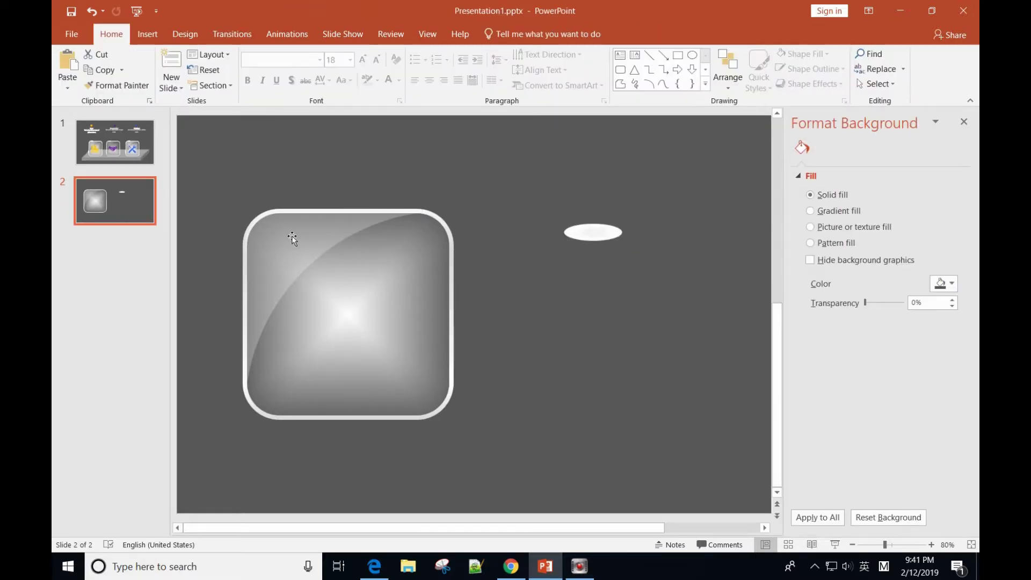
- Give the oval a two-stop path gradient at 21% and 94%, the outer stop 100% transparent
{"action": "double_click", "coordinate": [610, 240]}
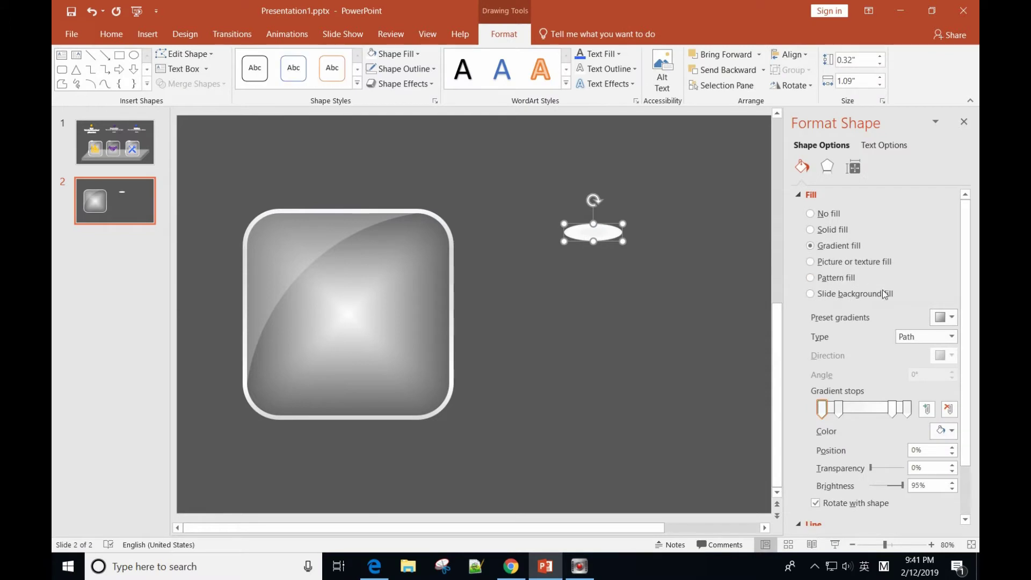
{"action": "left_click", "coordinate": [839, 409]}
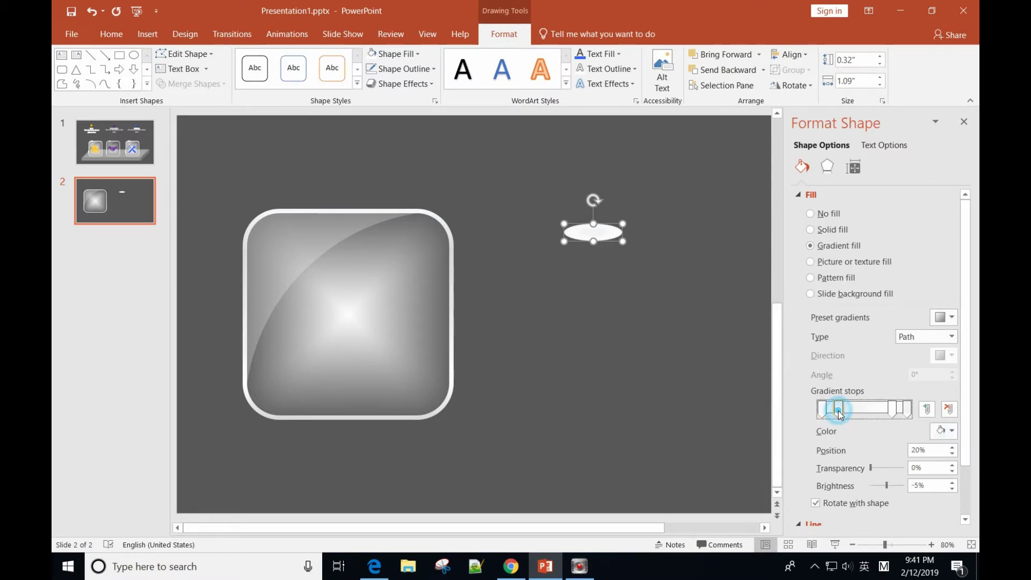
{"action": "left_click", "coordinate": [949, 410]}
{"action": "left_click", "coordinate": [907, 409]}
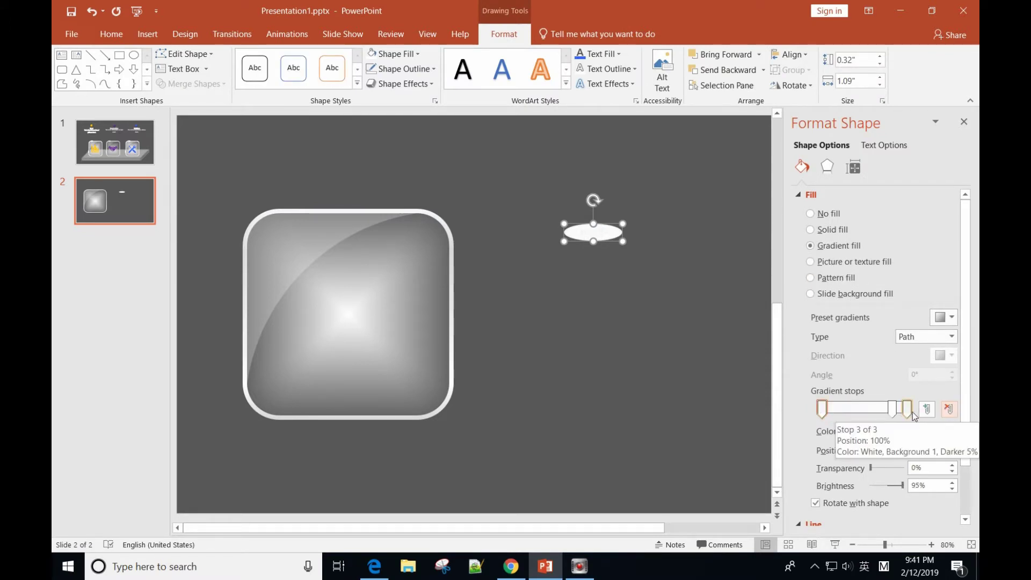
{"action": "left_click", "coordinate": [950, 409]}
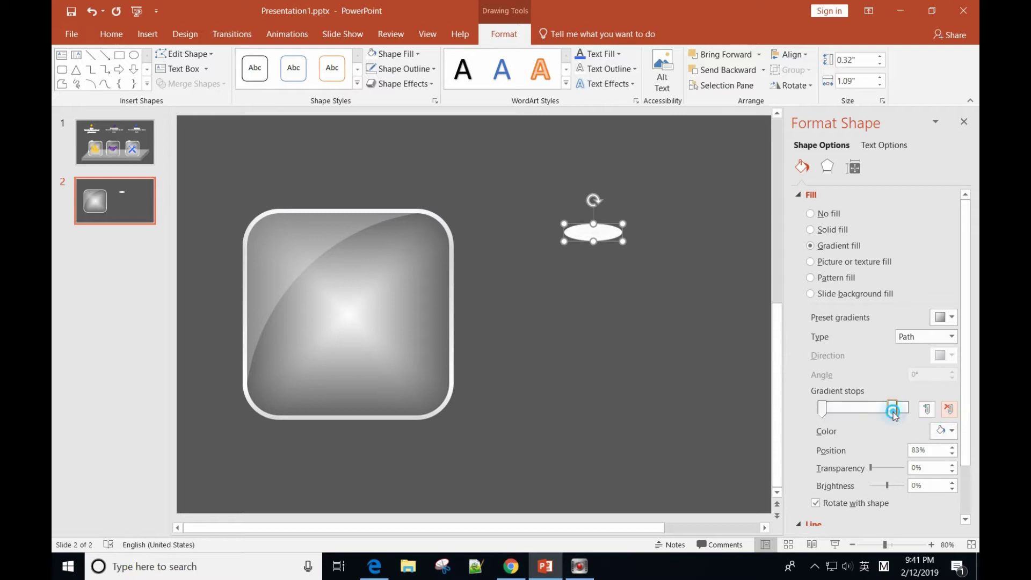
{"action": "left_click_drag", "start_coordinate": [893, 411], "coordinate": [903, 413]}
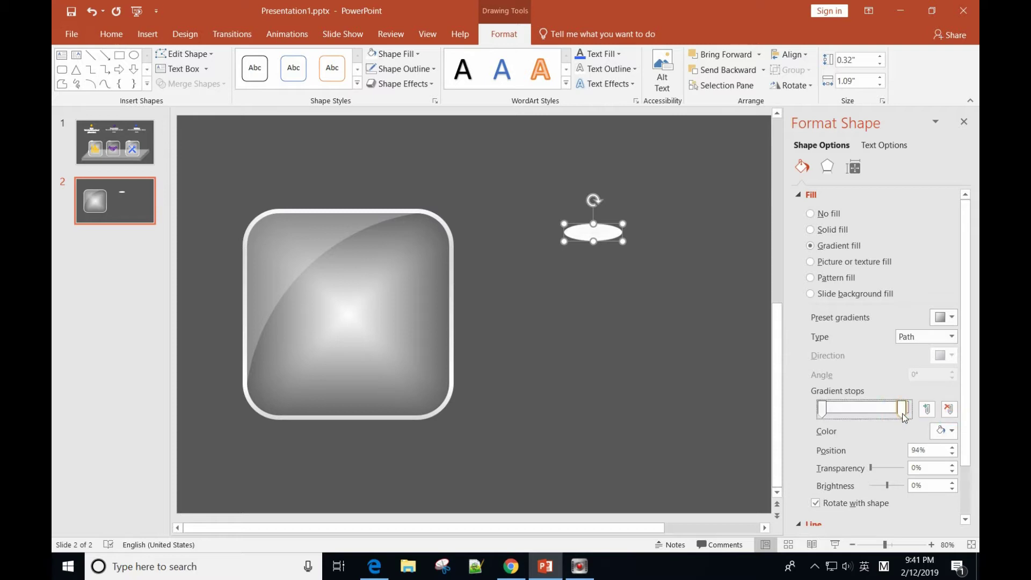
{"action": "left_click", "coordinate": [821, 409]}
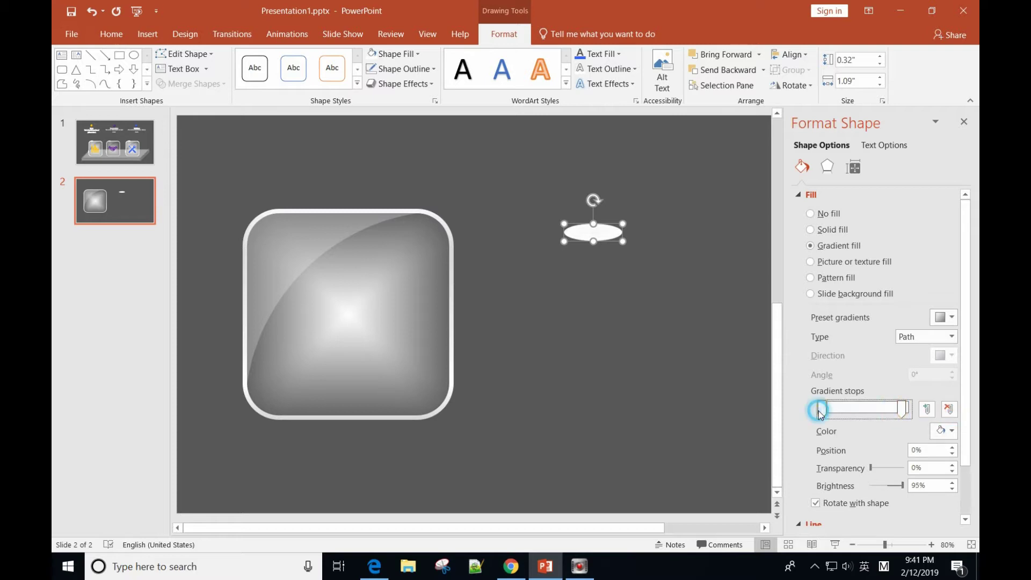
{"action": "left_click_drag", "start_coordinate": [819, 411], "coordinate": [836, 413]}
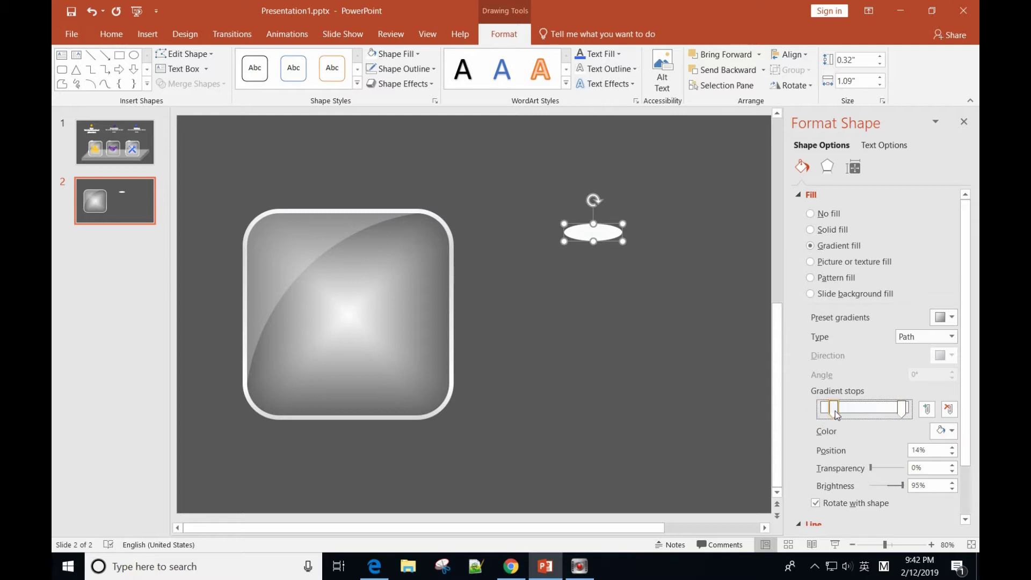
{"action": "left_click_drag", "start_coordinate": [836, 415], "coordinate": [843, 416]}
{"action": "left_click", "coordinate": [902, 415]}
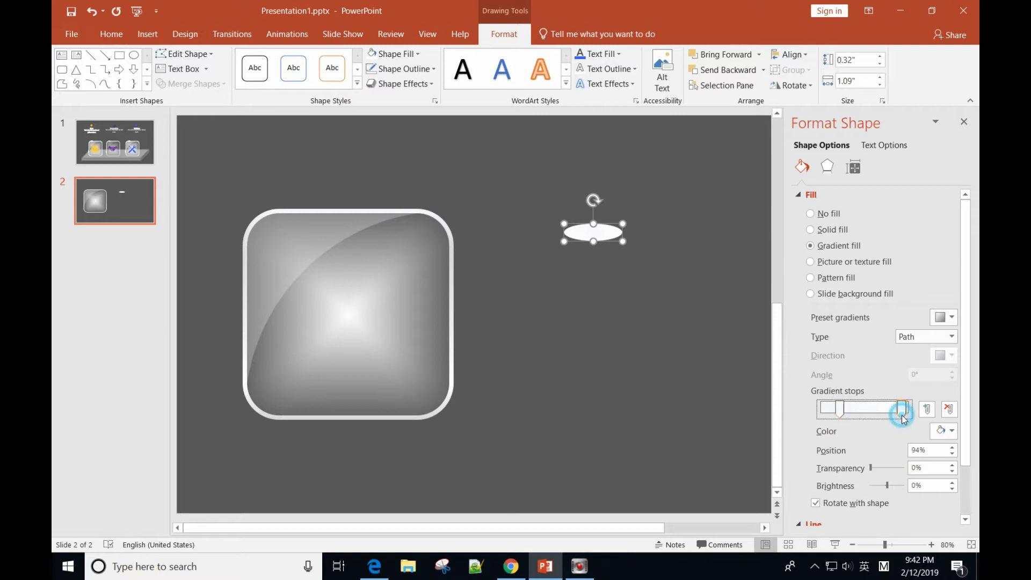
{"action": "left_click_drag", "start_coordinate": [871, 468], "coordinate": [905, 467]}
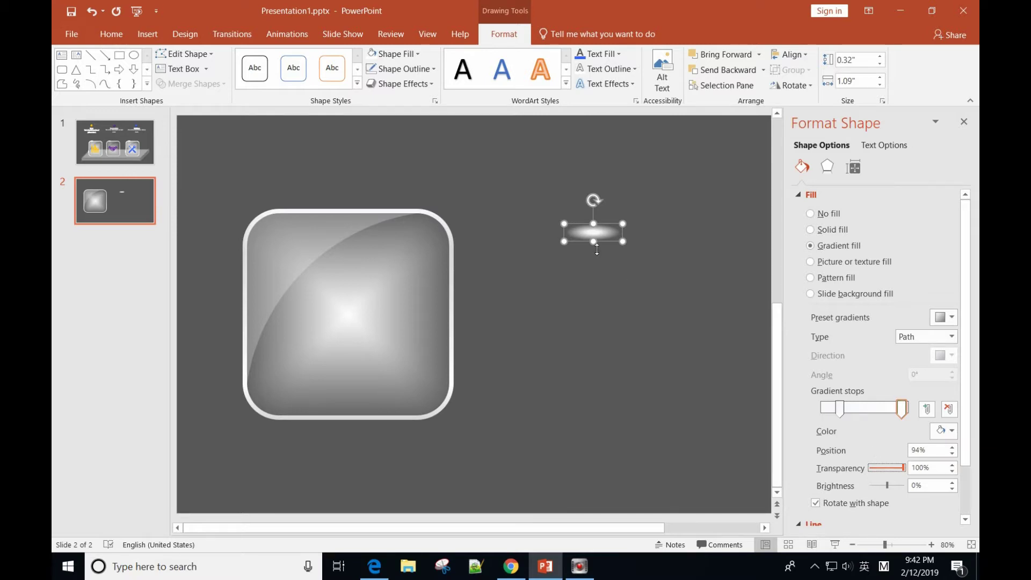
- Flatten the glow oval to 0.22 × 1.09 inches and nudge it up slightly
{"action": "left_click_drag", "start_coordinate": [596, 250], "coordinate": [594, 248]}
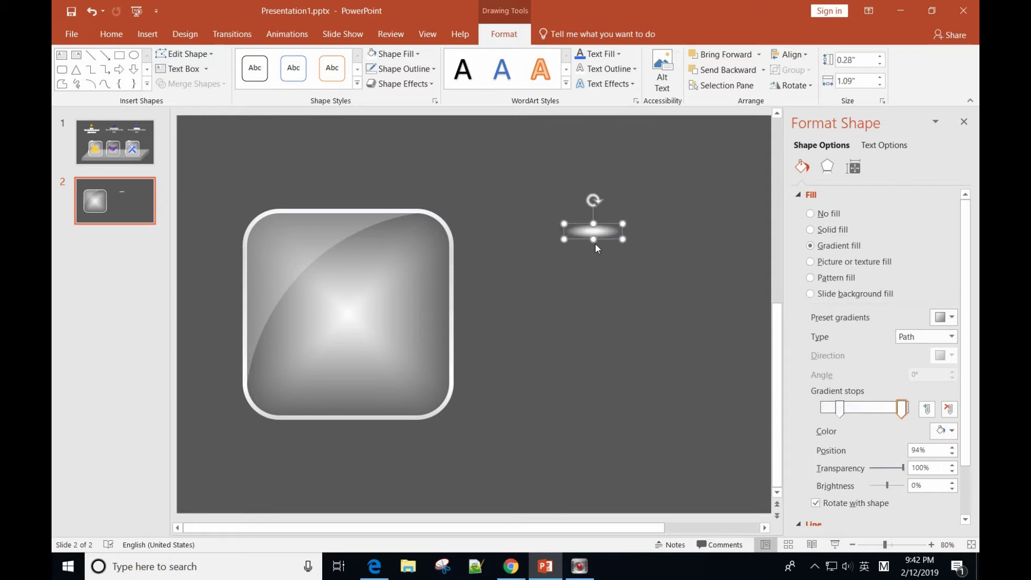
{"action": "left_click", "coordinate": [604, 249]}
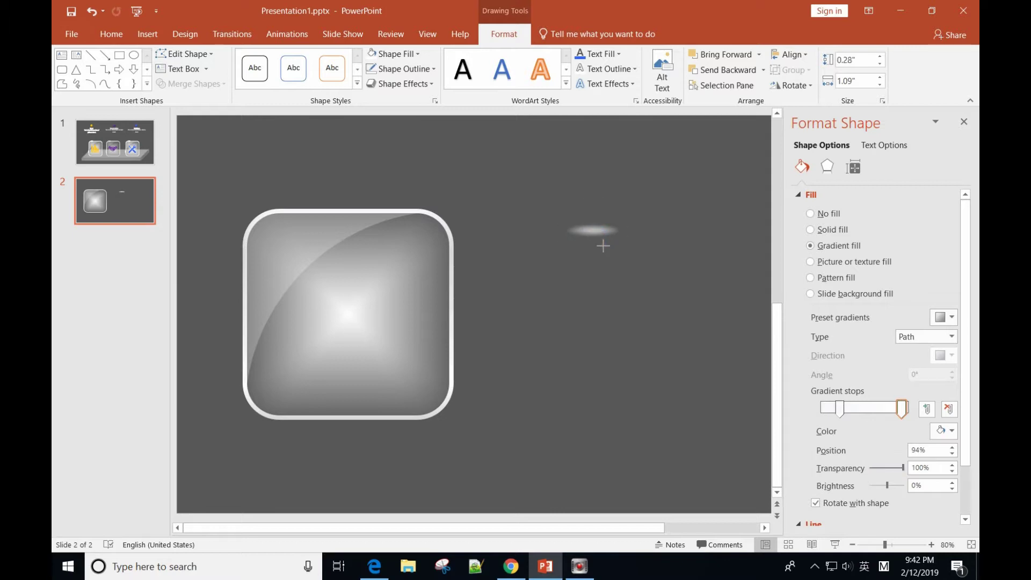
{"action": "left_click_drag", "start_coordinate": [604, 245], "coordinate": [603, 244]}
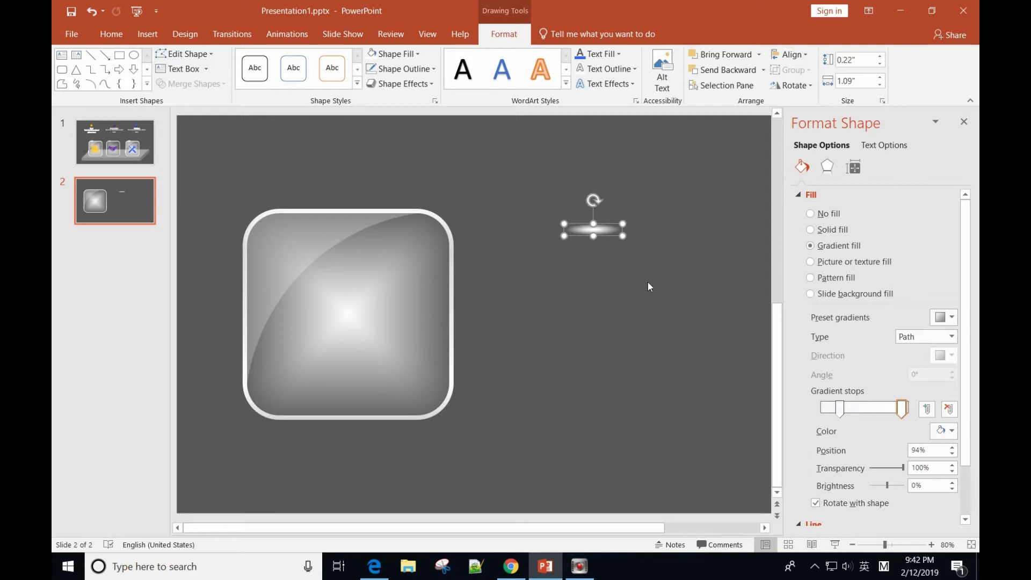
- Copy and paste the glow oval, then rotate the copy right 90° so it stands upright
{"action": "right_click", "coordinate": [598, 234]}
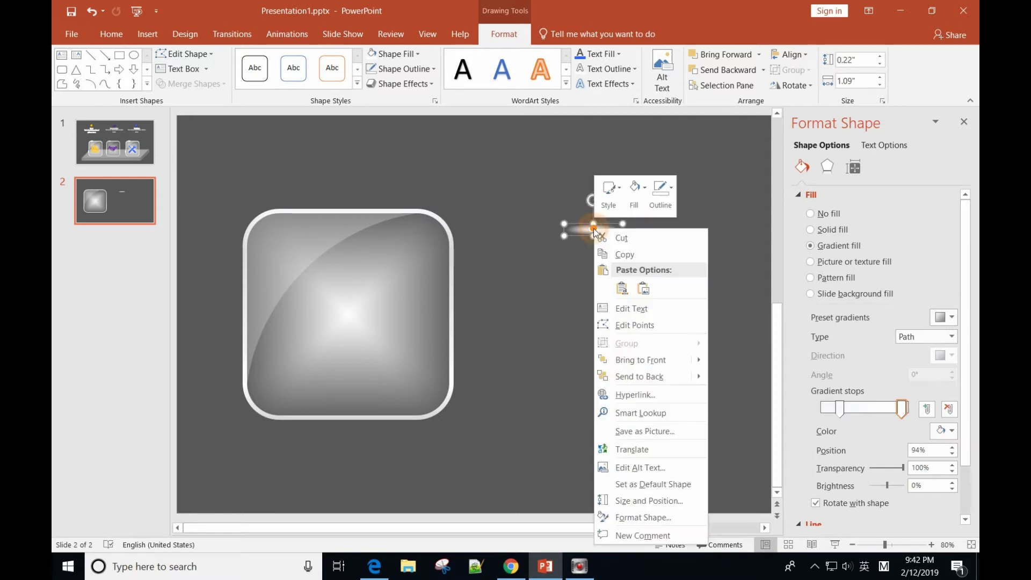
{"action": "left_click", "coordinate": [621, 252]}
{"action": "right_click", "coordinate": [632, 285]}
{"action": "left_click", "coordinate": [662, 314]}
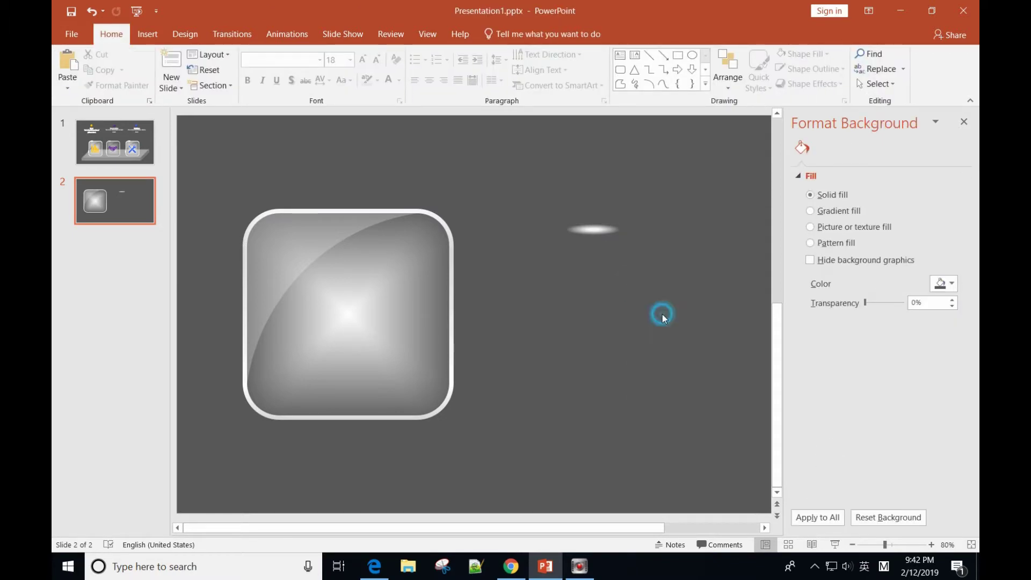
{"action": "left_click_drag", "start_coordinate": [613, 244], "coordinate": [610, 271]}
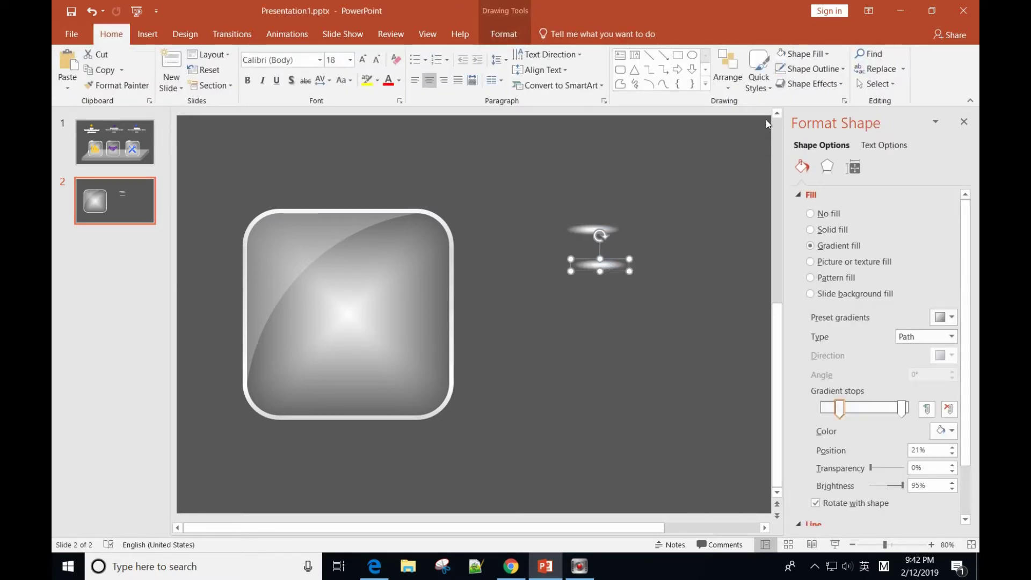
{"action": "left_click", "coordinate": [504, 34]}
{"action": "left_click", "coordinate": [792, 86]}
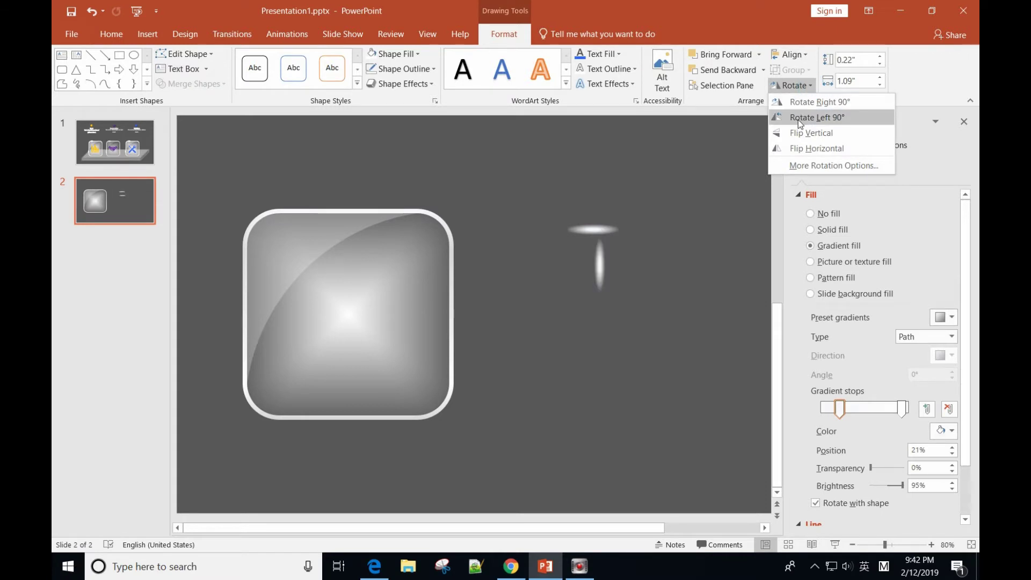
{"action": "left_click", "coordinate": [798, 120]}
- Place the upright glow on the tile's left edge and the horizontal glow on its top edge
{"action": "left_click_drag", "start_coordinate": [608, 278], "coordinate": [252, 371]}
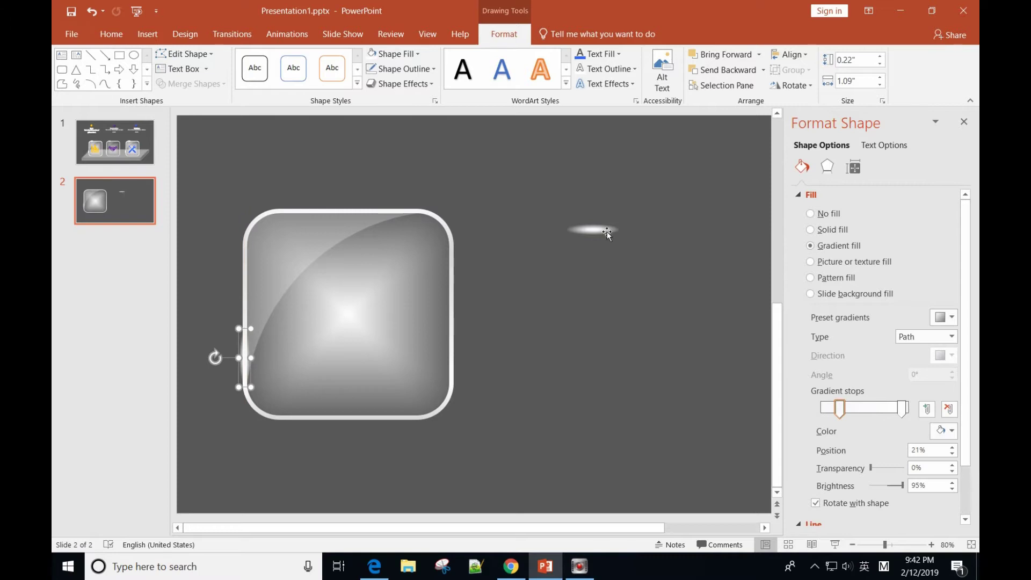
{"action": "left_click_drag", "start_coordinate": [606, 232], "coordinate": [322, 217]}
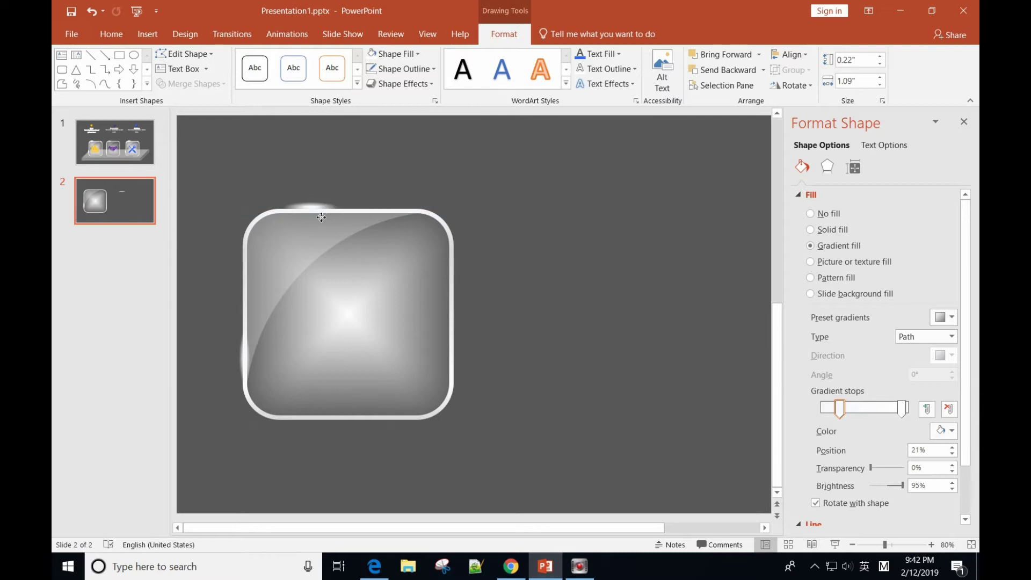
{"action": "left_click", "coordinate": [322, 217]}
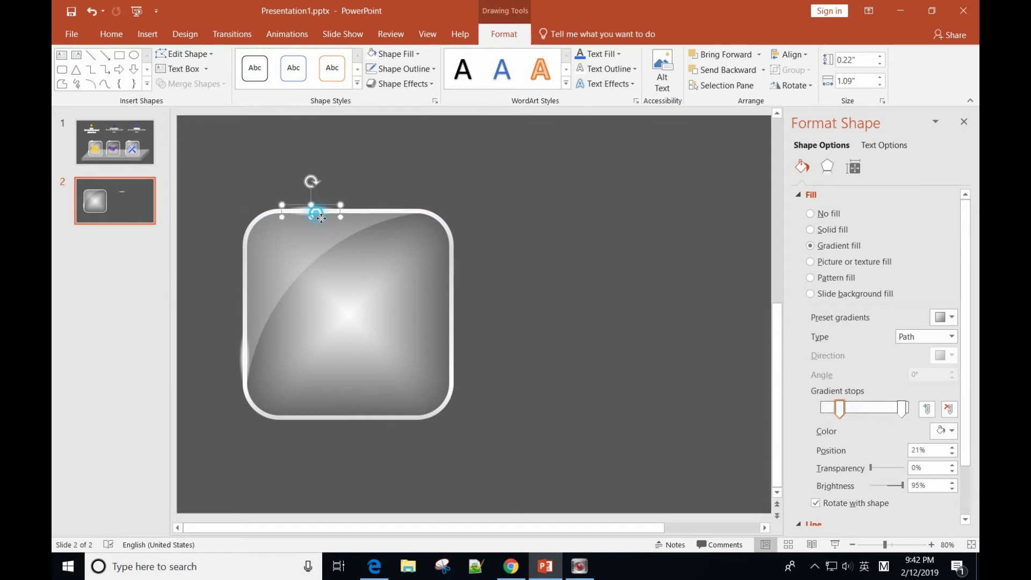
{"action": "left_click", "coordinate": [587, 261]}
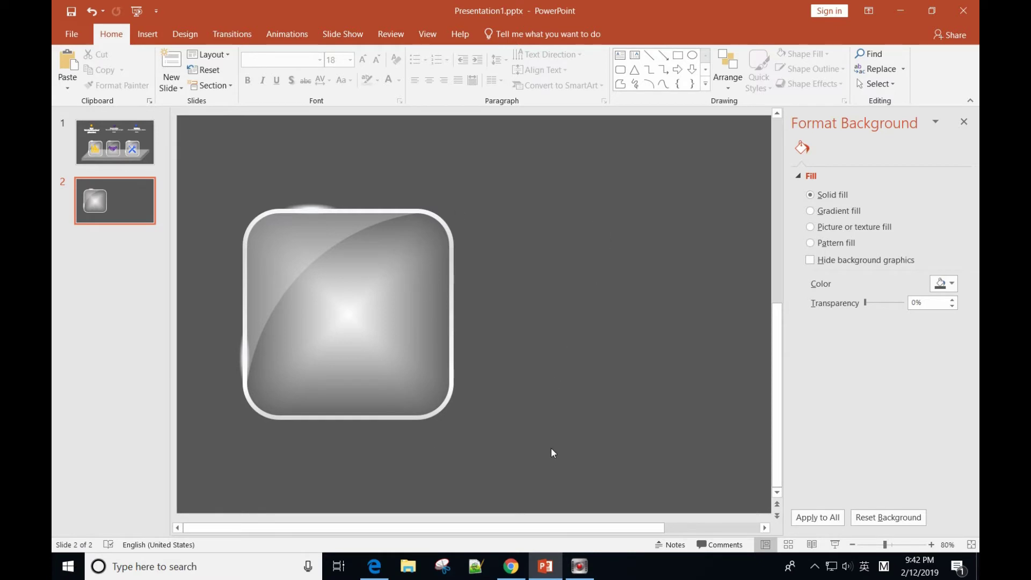
- Group the tile, highlight and both glows, then apply the Perspective: Upper Right shadow
{"action": "mouse_move", "coordinate": [551, 448]}
{"action": "left_mouse_down"}
{"action": "mouse_move", "coordinate": [201, 193]}
{"action": "mouse_move", "coordinate": [211, 173]}
{"action": "left_mouse_up"}
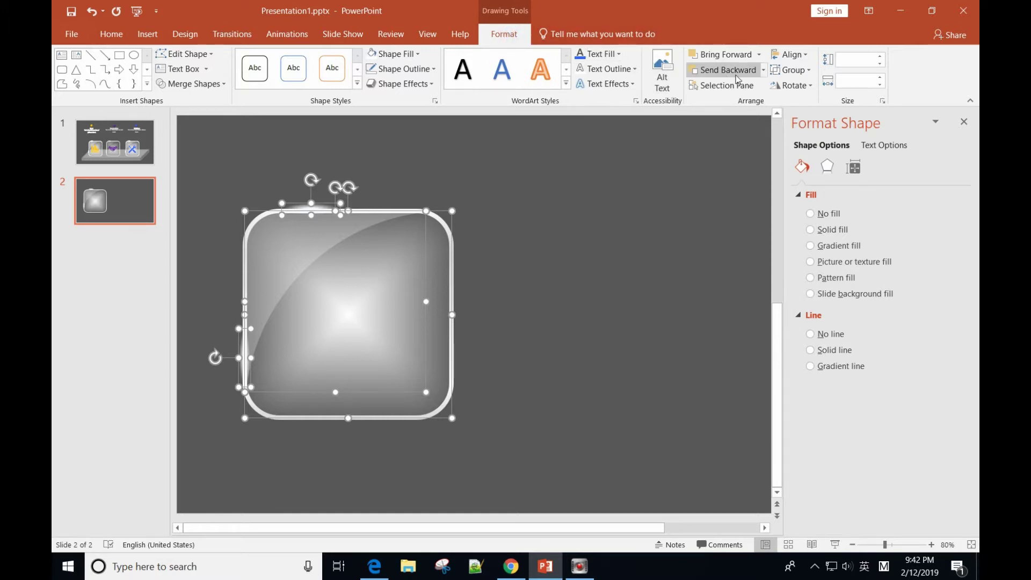
{"action": "left_click", "coordinate": [811, 74]}
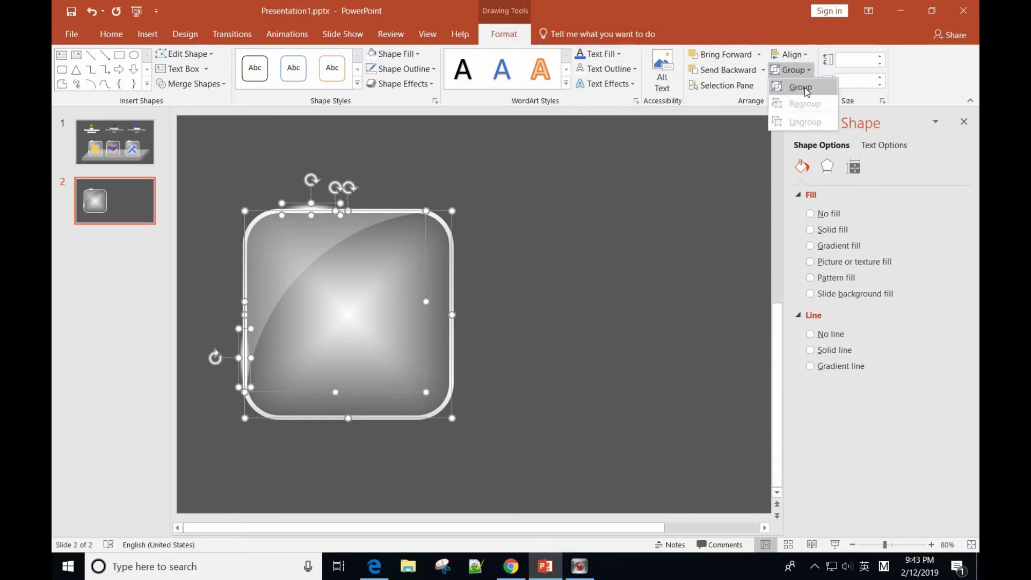
{"action": "left_click", "coordinate": [804, 86]}
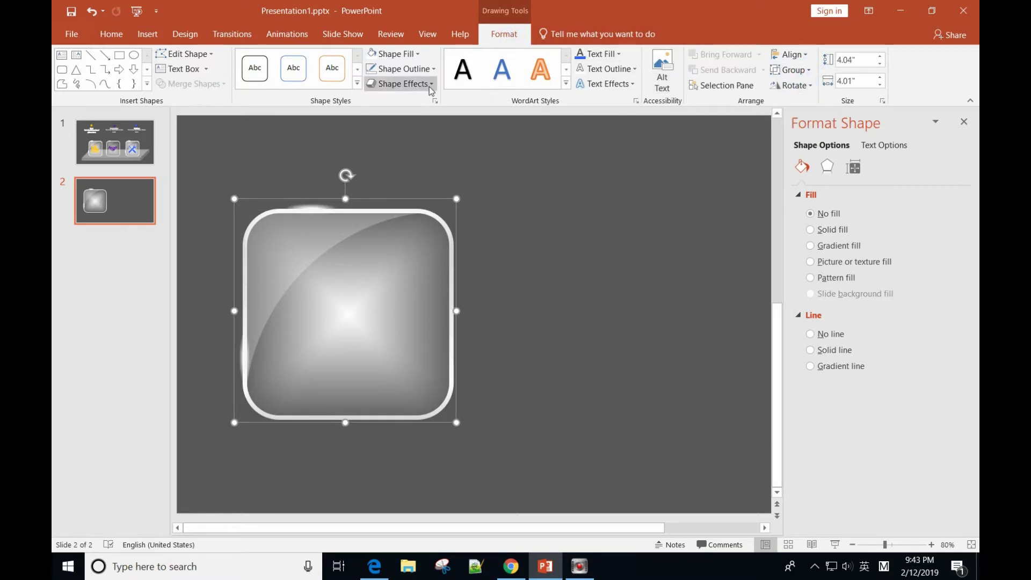
{"action": "left_click", "coordinate": [401, 84]}
{"action": "mouse_move", "coordinate": [410, 140]}
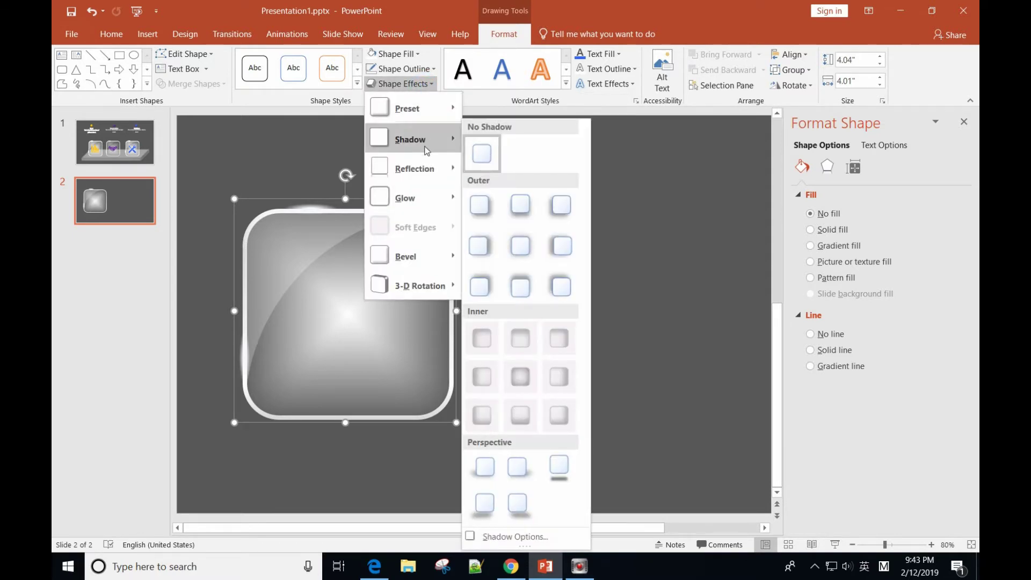
{"action": "left_click", "coordinate": [520, 469]}
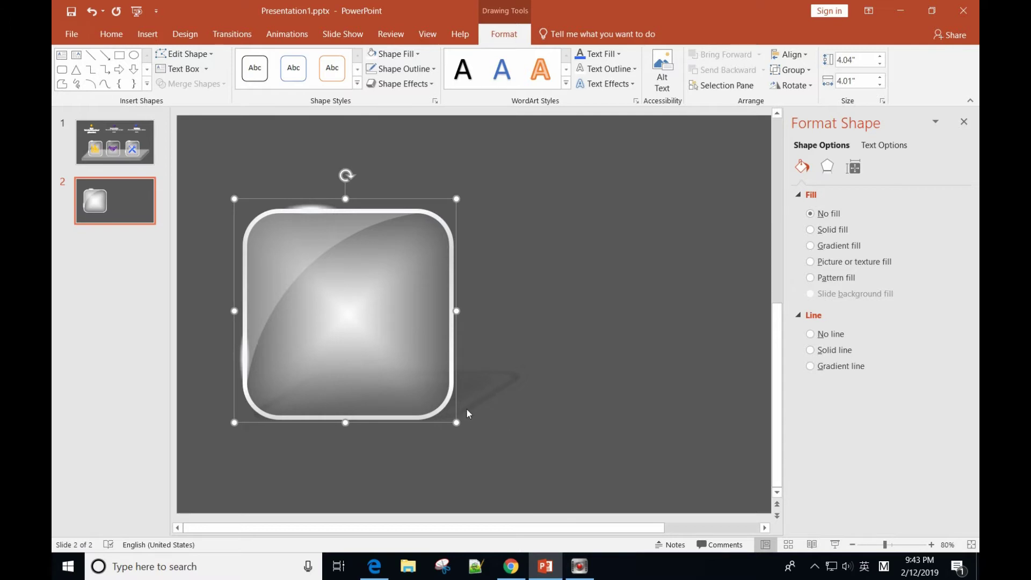
{"action": "left_click", "coordinate": [573, 386]}
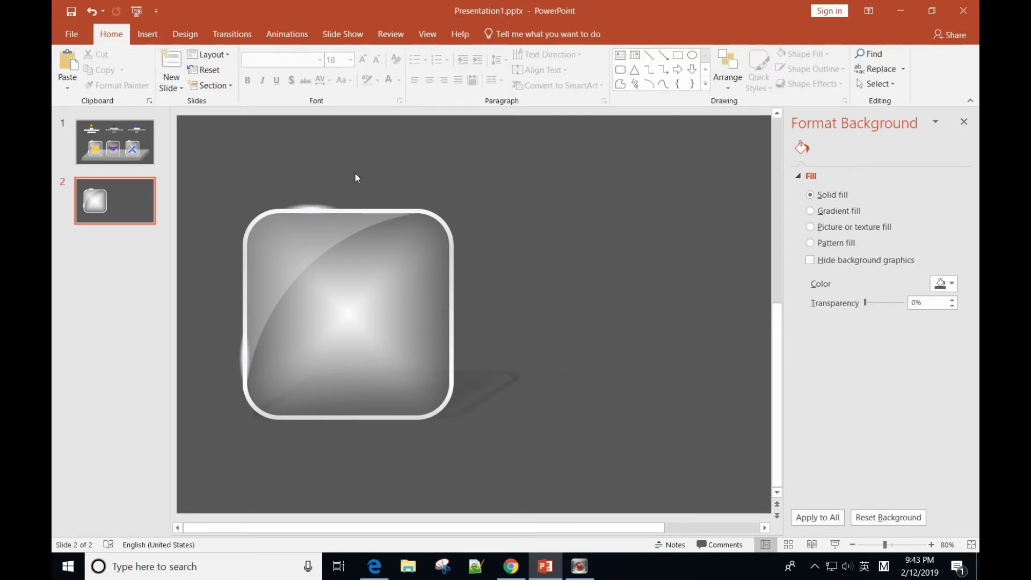
- Insert the line-chart icon from the Analytics category of the icon library
{"action": "left_click", "coordinate": [153, 34]}
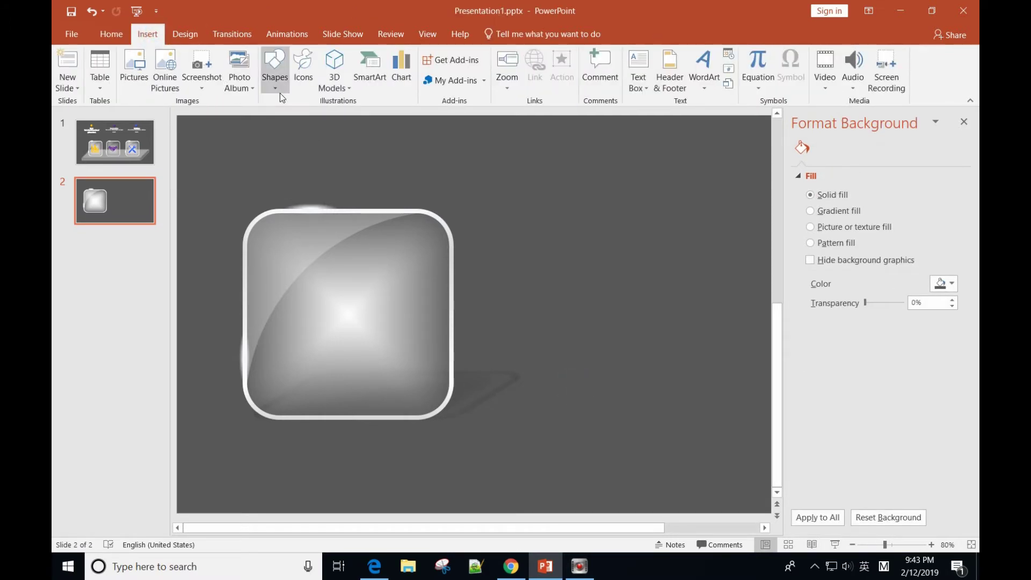
{"action": "left_click", "coordinate": [298, 86]}
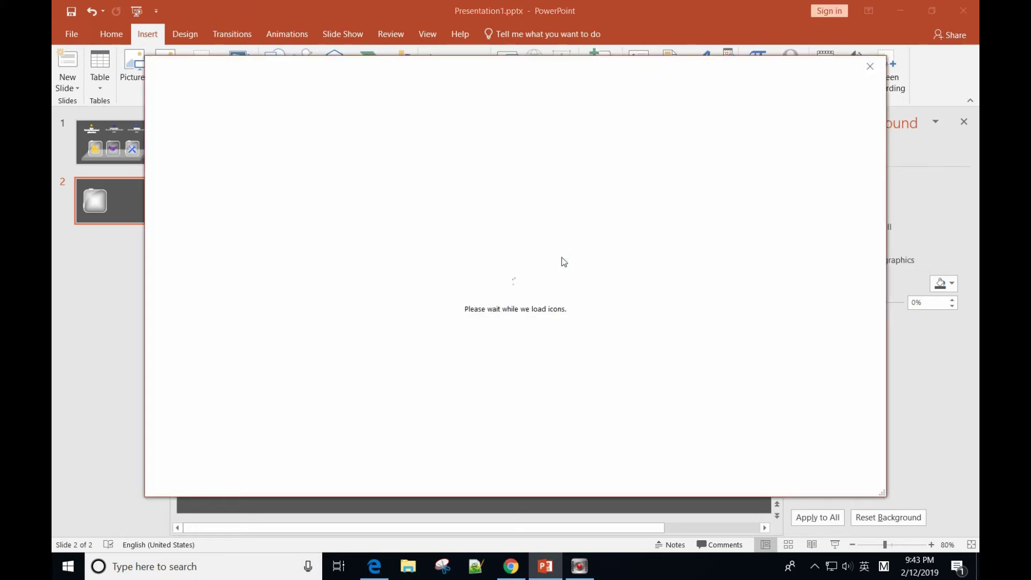
{"action": "scroll", "coordinate": [563, 262], "scroll_direction": "down", "scroll_amount": 1}
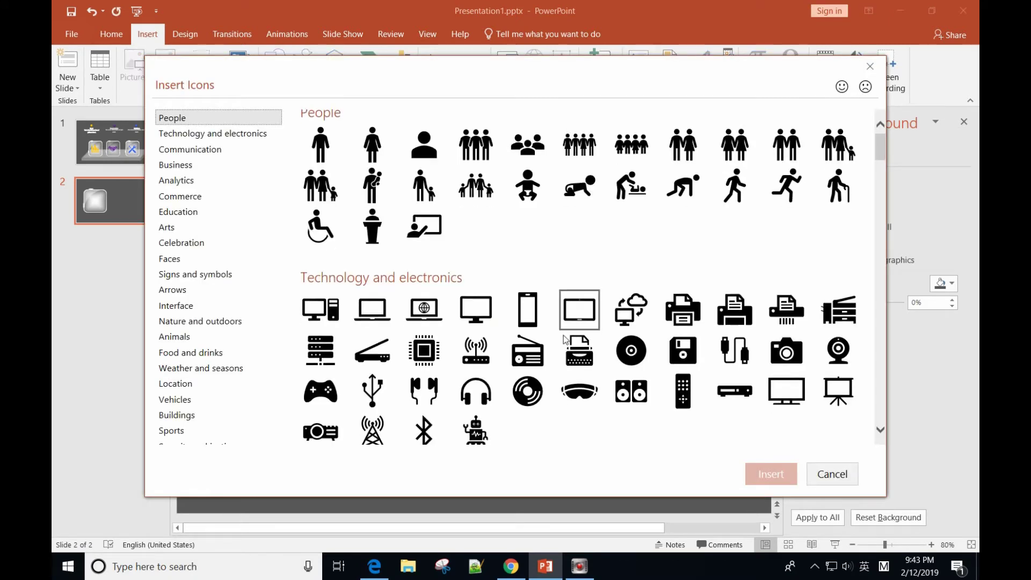
{"action": "scroll", "coordinate": [563, 285], "scroll_direction": "down", "scroll_amount": 3}
{"action": "scroll", "coordinate": [564, 312], "scroll_direction": "down", "scroll_amount": 3}
{"action": "scroll", "coordinate": [565, 333], "scroll_direction": "down", "scroll_amount": 2}
{"action": "scroll", "coordinate": [563, 335], "scroll_direction": "down", "scroll_amount": 3}
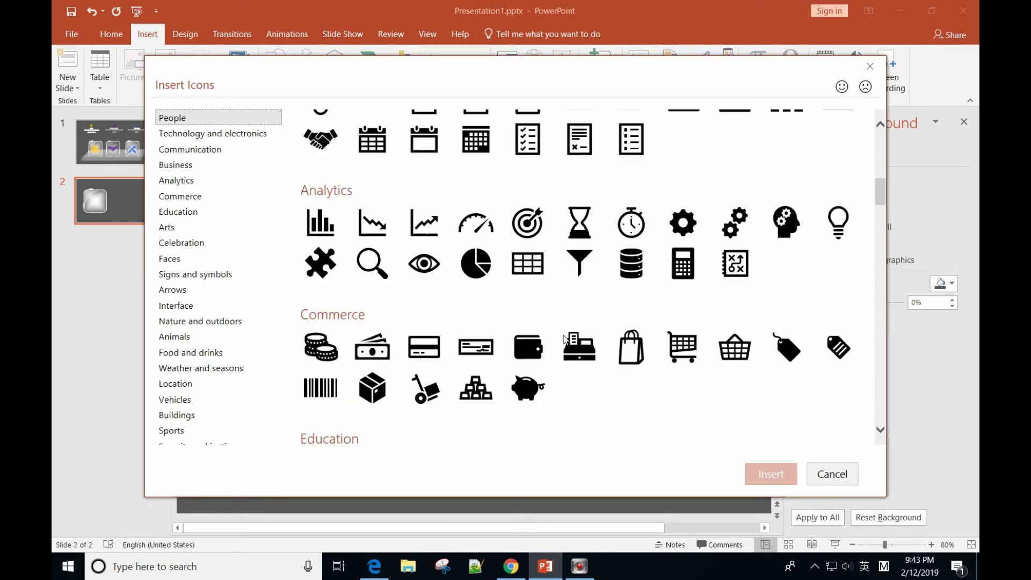
{"action": "scroll", "coordinate": [563, 335], "scroll_direction": "down", "scroll_amount": 1}
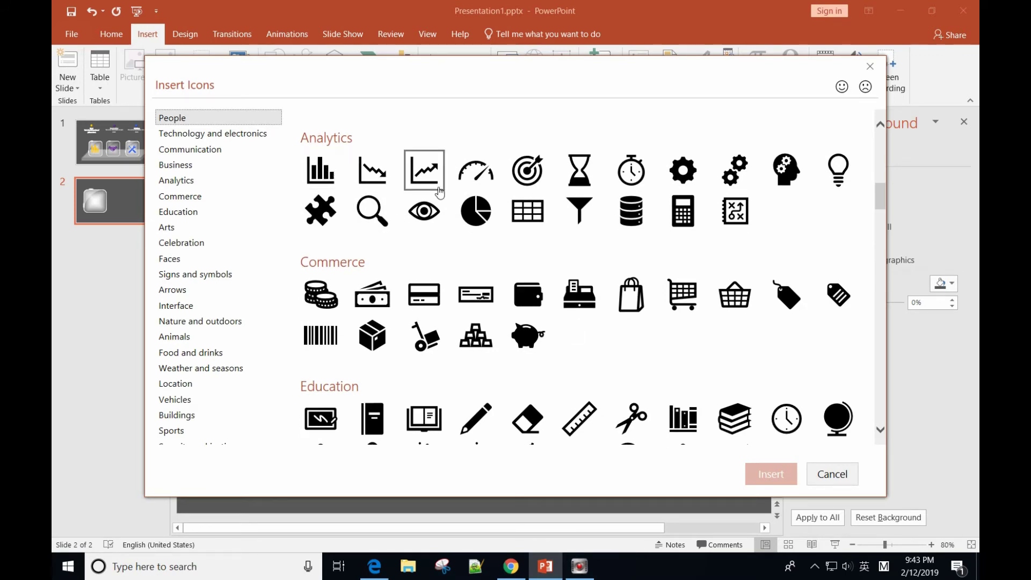
{"action": "left_click", "coordinate": [424, 173]}
{"action": "left_click", "coordinate": [757, 477]}
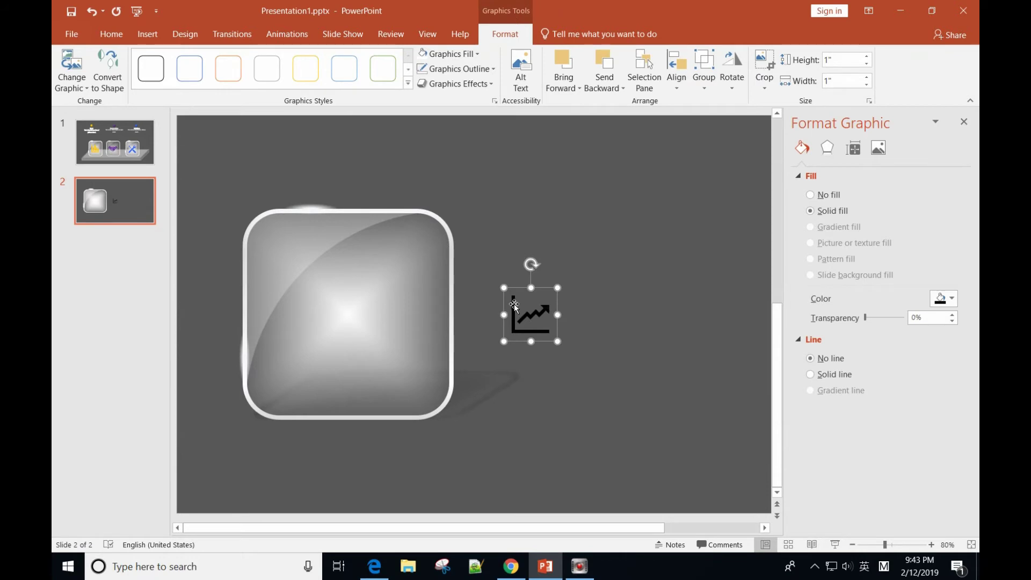
- Centre the chart icon on the glass tile and enlarge it to about 2.6 inches
{"action": "mouse_move", "coordinate": [536, 316]}
{"action": "left_mouse_down"}
{"action": "mouse_move", "coordinate": [337, 318]}
{"action": "mouse_move", "coordinate": [417, 232]}
{"action": "left_mouse_up"}
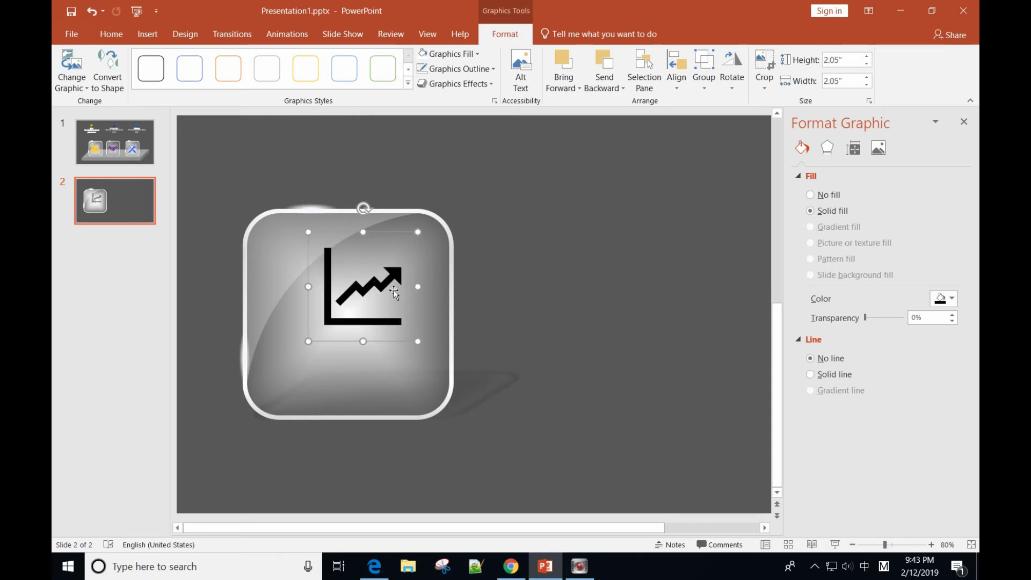
{"action": "left_click_drag", "start_coordinate": [394, 292], "coordinate": [357, 325]}
{"action": "left_click_drag", "start_coordinate": [395, 260], "coordinate": [422, 251]}
{"action": "left_click_drag", "start_coordinate": [380, 304], "coordinate": [376, 310]}
{"action": "left_click_drag", "start_coordinate": [410, 249], "coordinate": [425, 247]}
{"action": "left_click_drag", "start_coordinate": [370, 324], "coordinate": [370, 328]}
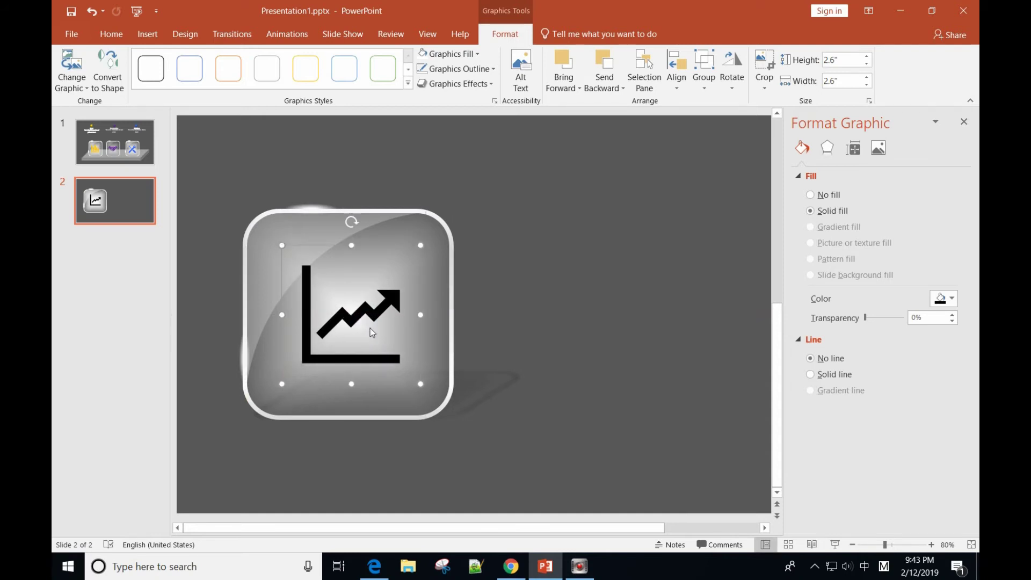
{"action": "left_click", "coordinate": [510, 344]}
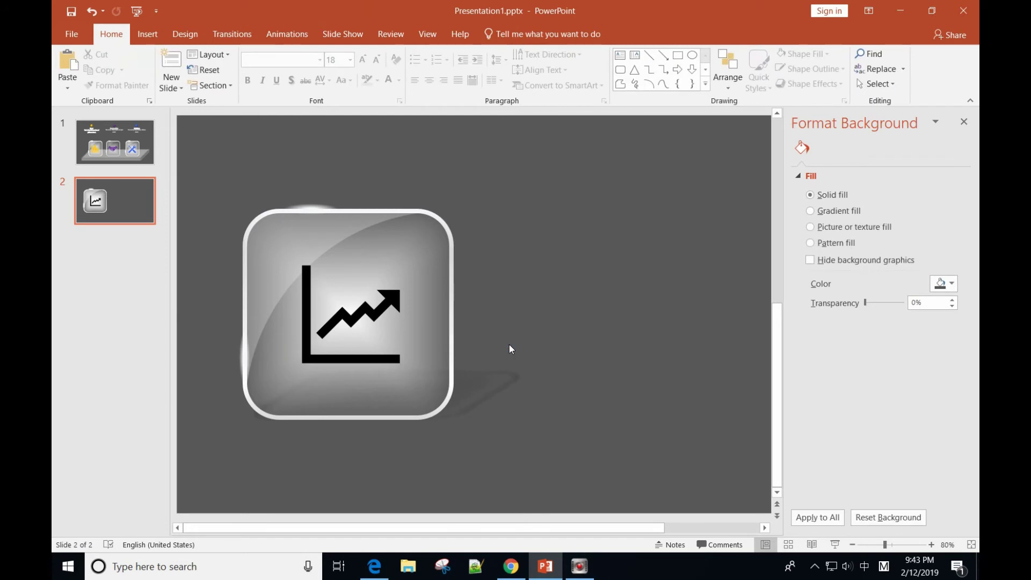
- Set the chart icon's graphics fill to purple
{"action": "left_click", "coordinate": [385, 317]}
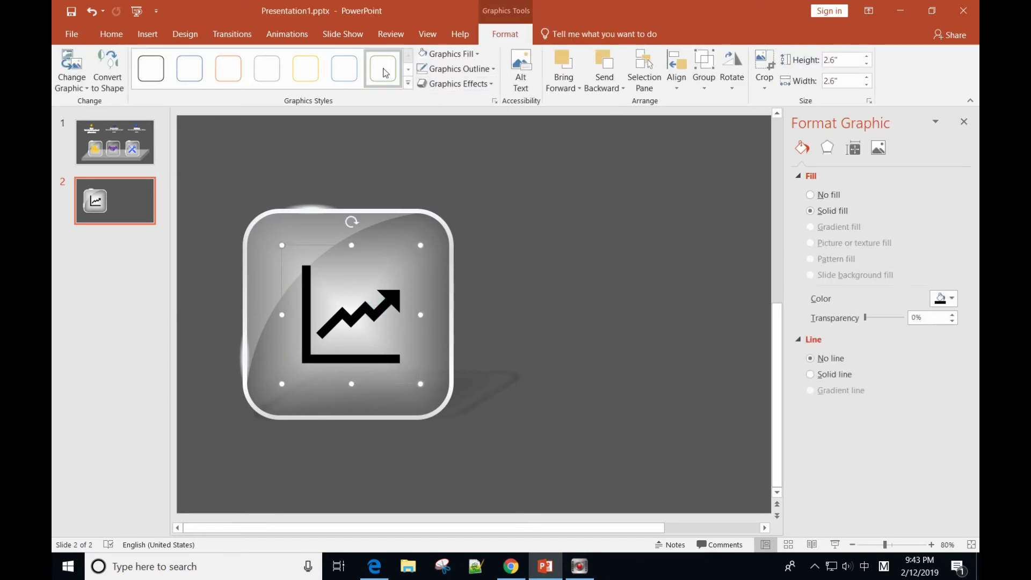
{"action": "left_click", "coordinate": [475, 54]}
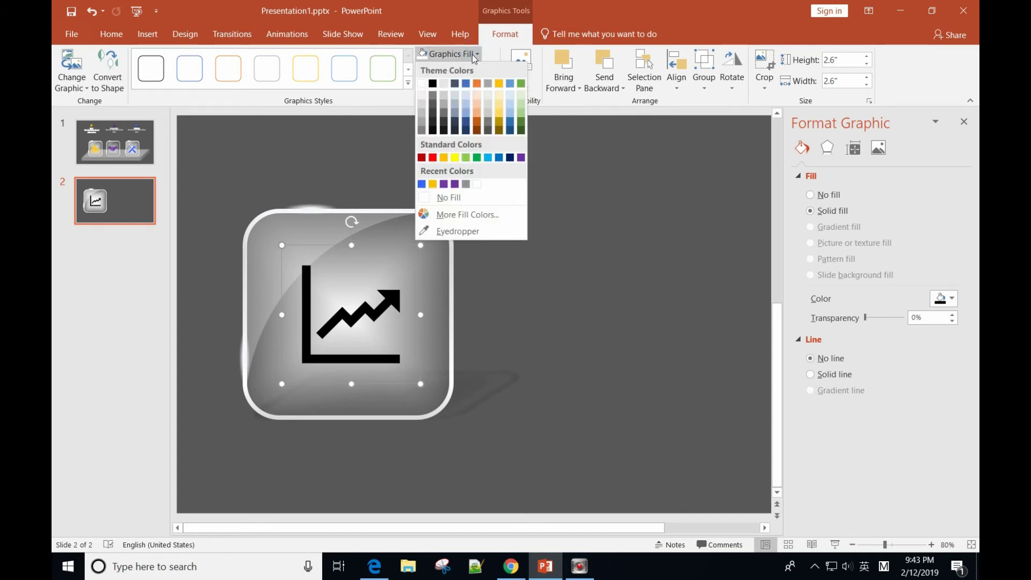
{"action": "left_click", "coordinate": [452, 185]}
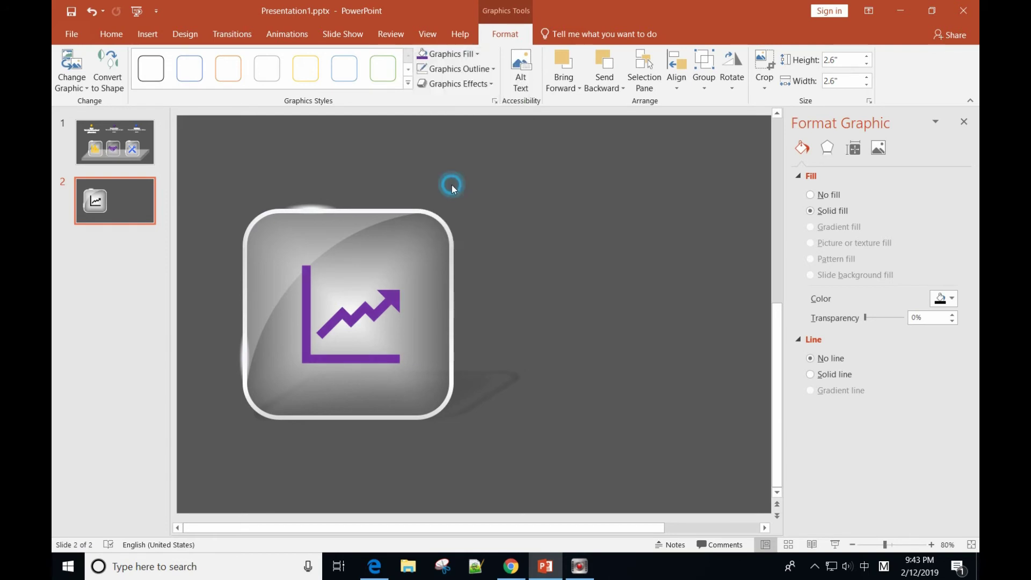
{"action": "left_click", "coordinate": [559, 274]}
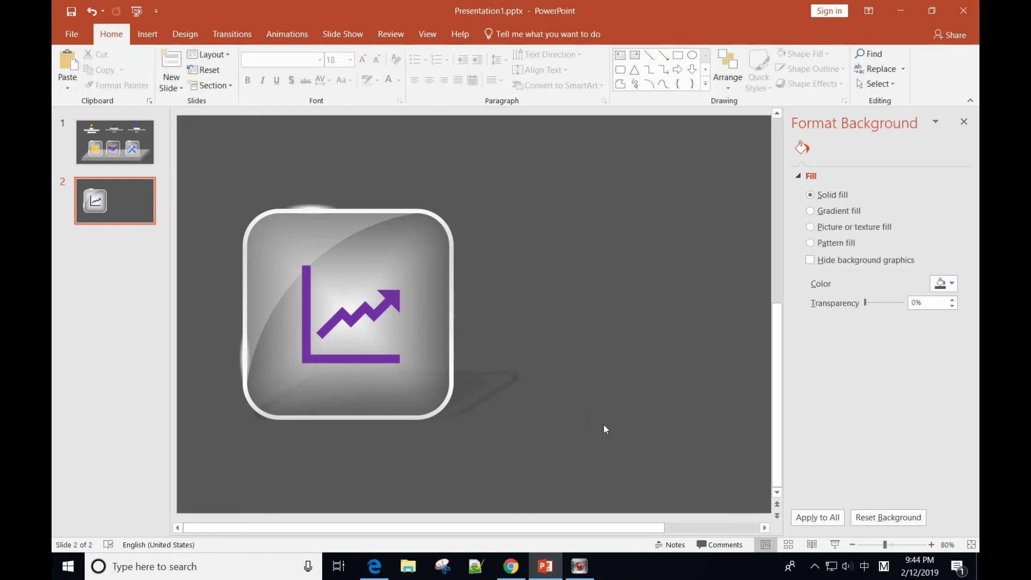
- Marquee-select the tile and the purple icon and group them into one object
{"action": "left_click_drag", "start_coordinate": [603, 424], "coordinate": [219, 168]}
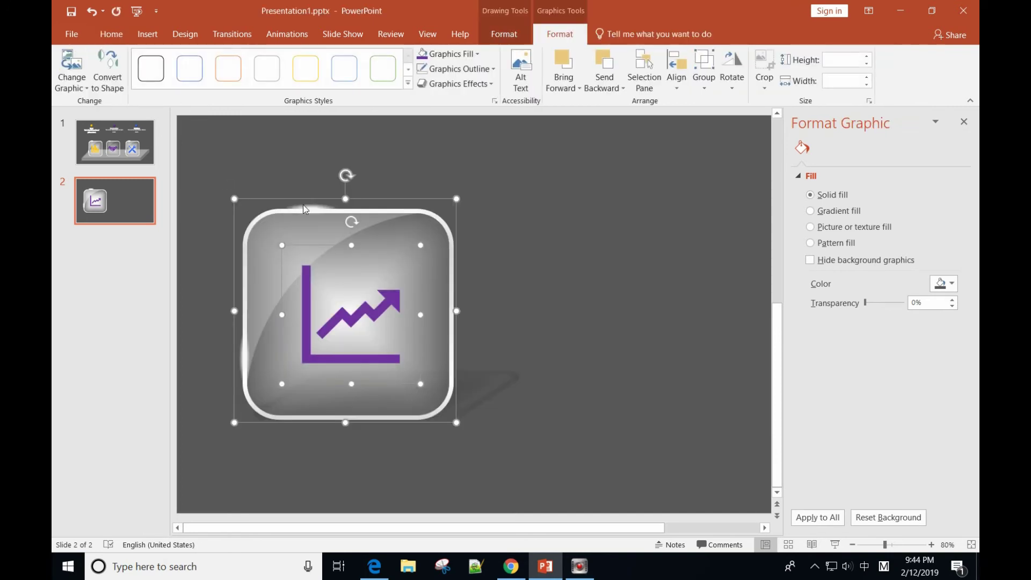
{"action": "left_click", "coordinate": [769, 90]}
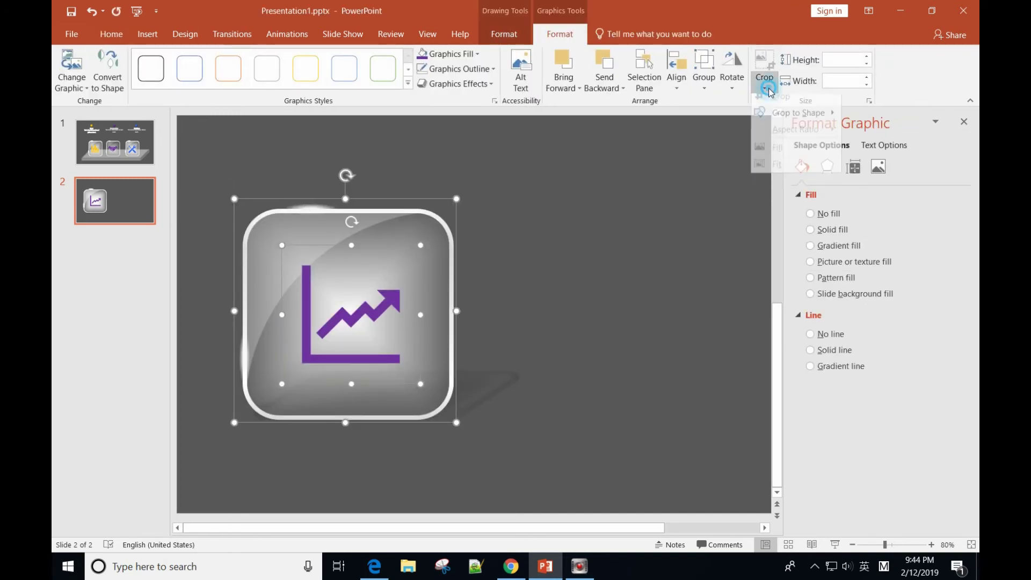
{"action": "left_click", "coordinate": [704, 90]}
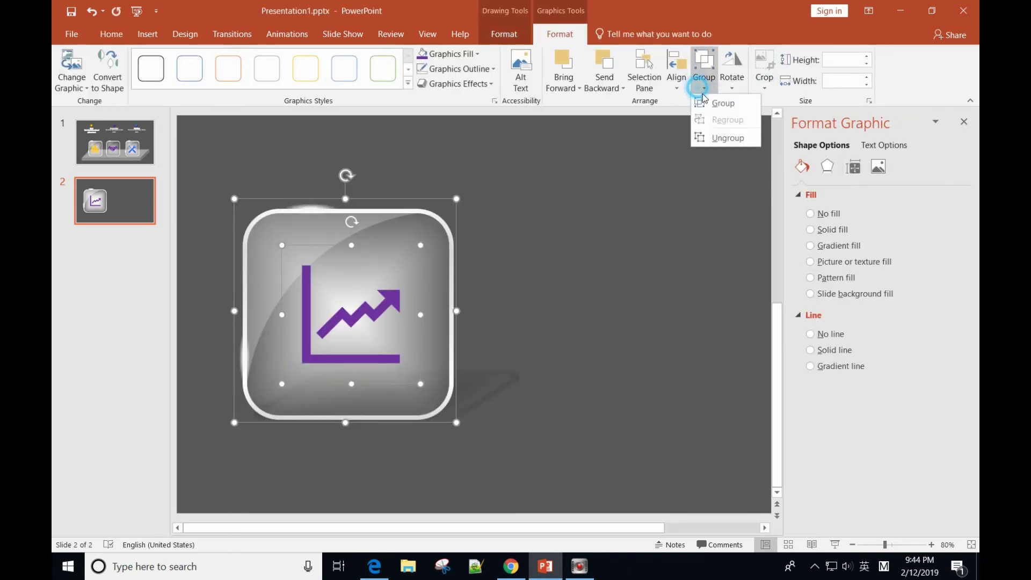
{"action": "left_click", "coordinate": [726, 138]}
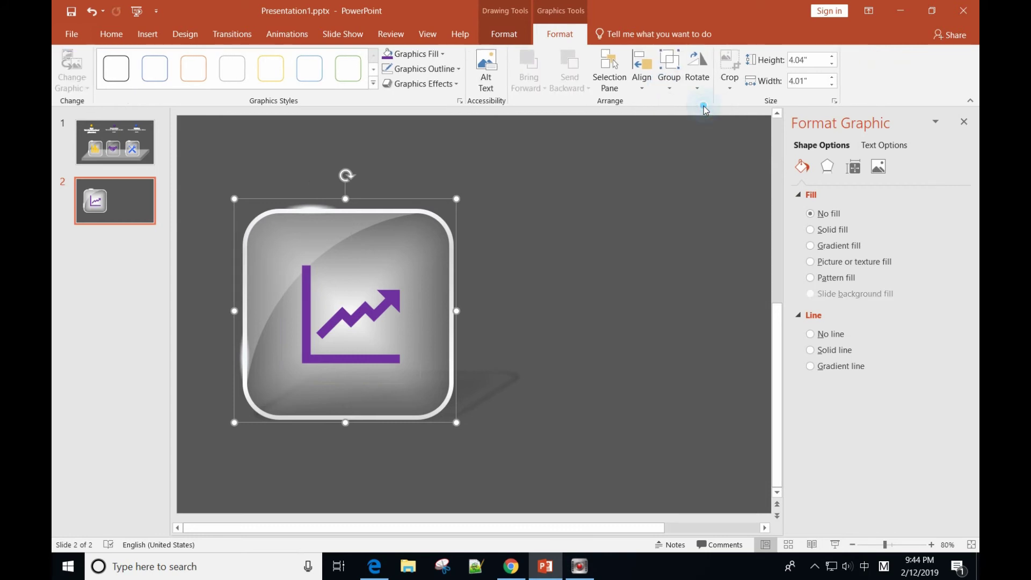
{"action": "left_click", "coordinate": [608, 333]}
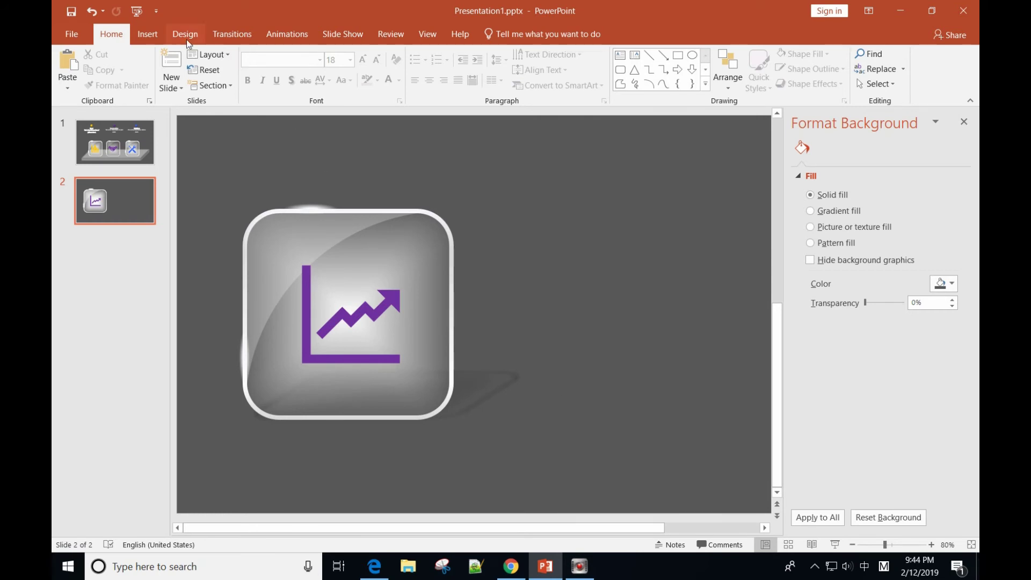
- Draw a small circle above the tile and give it no outline
{"action": "left_click", "coordinate": [155, 40]}
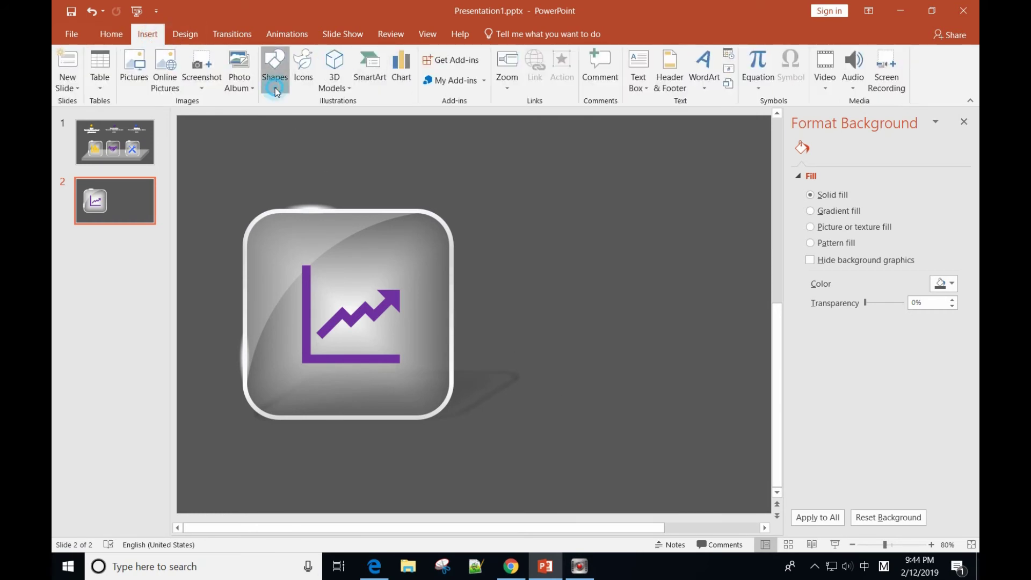
{"action": "left_click", "coordinate": [274, 70]}
{"action": "left_click", "coordinate": [341, 116]}
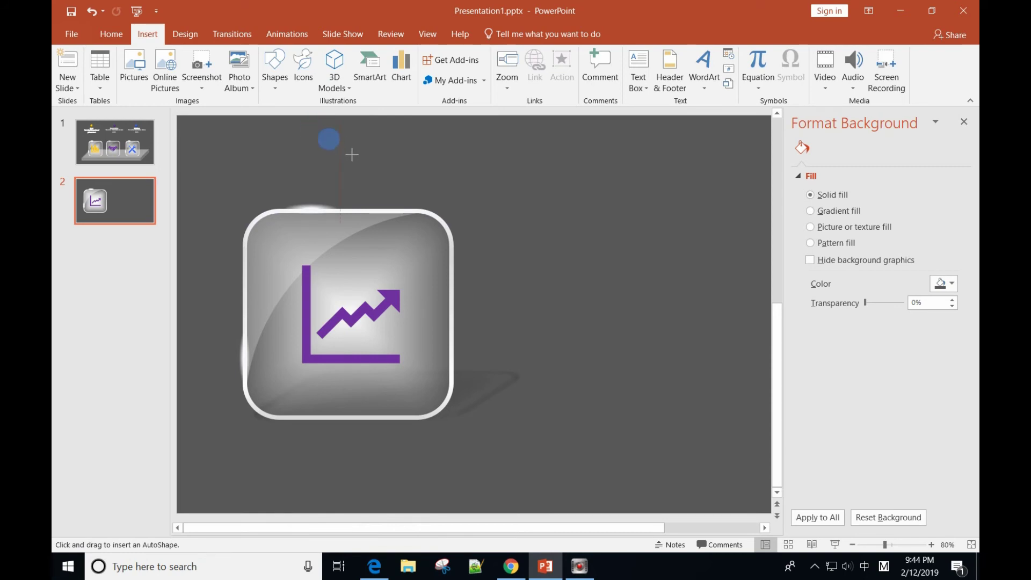
{"action": "left_click_drag", "start_coordinate": [352, 155], "coordinate": [345, 156]}
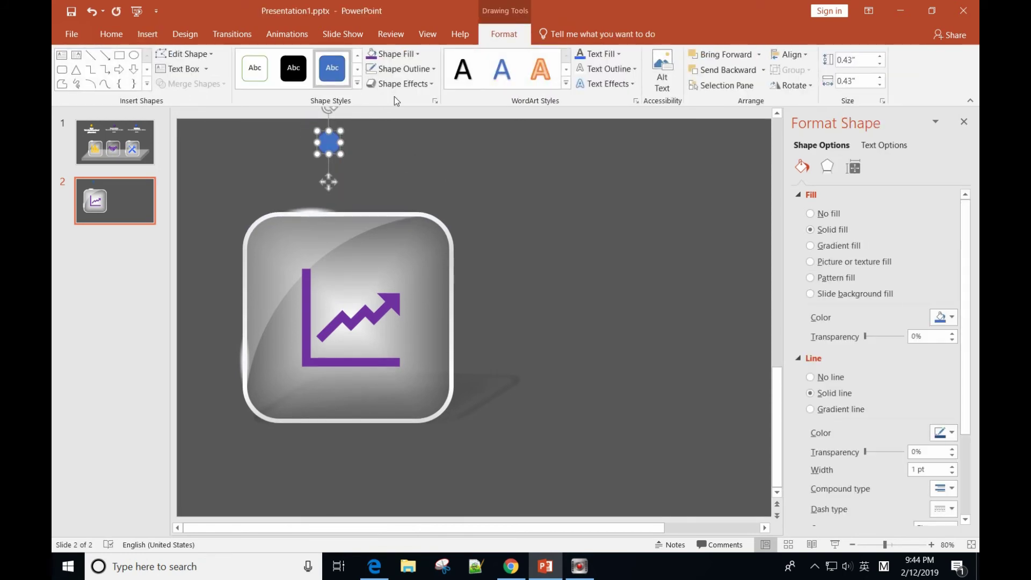
{"action": "left_click", "coordinate": [430, 69]}
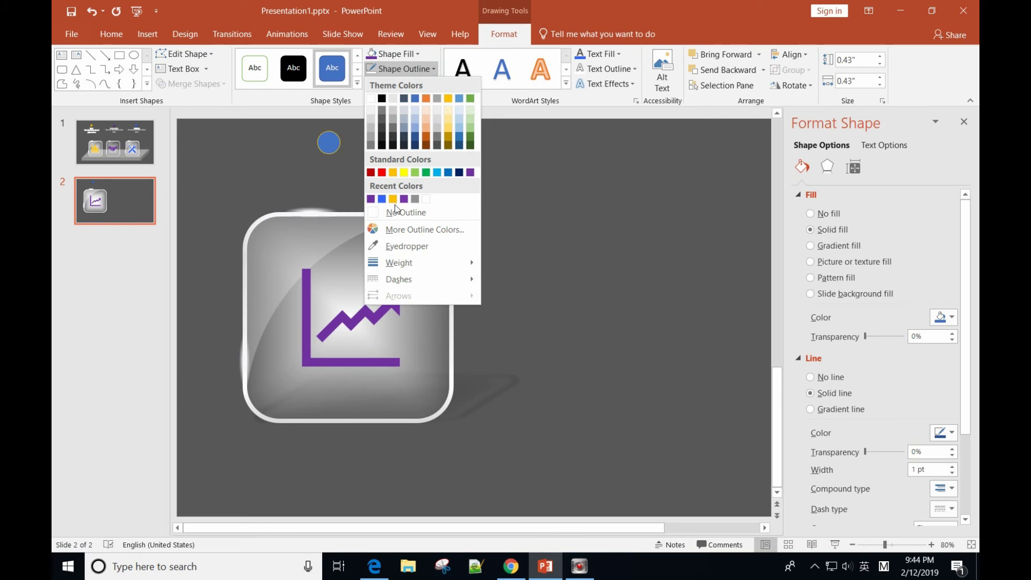
{"action": "left_click", "coordinate": [397, 212]}
- Fill the circle with the icon's purple via the eyedropper, add the first bevel preset, and nudge it down-right
{"action": "left_click", "coordinate": [418, 53]}
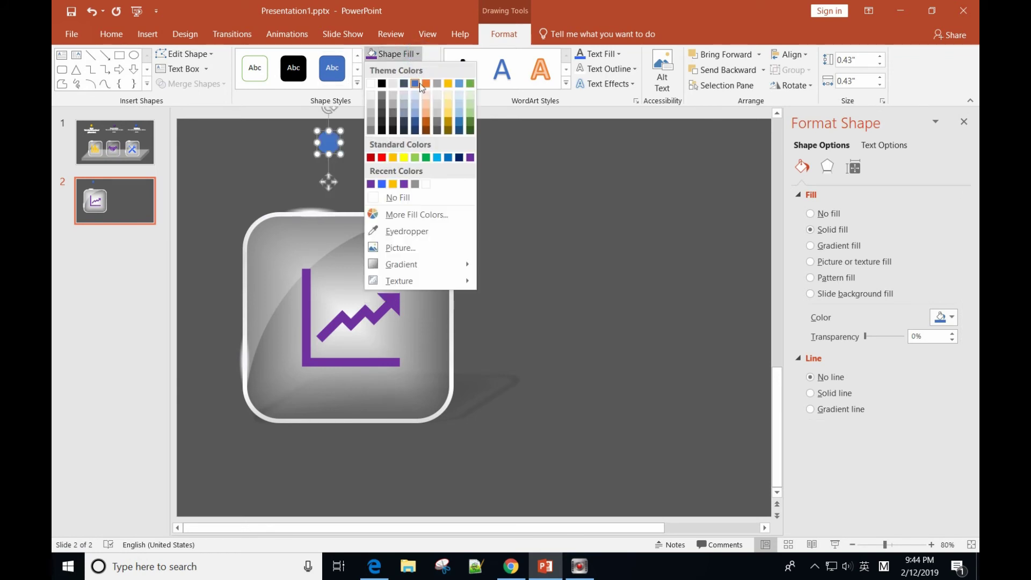
{"action": "left_click", "coordinate": [406, 231]}
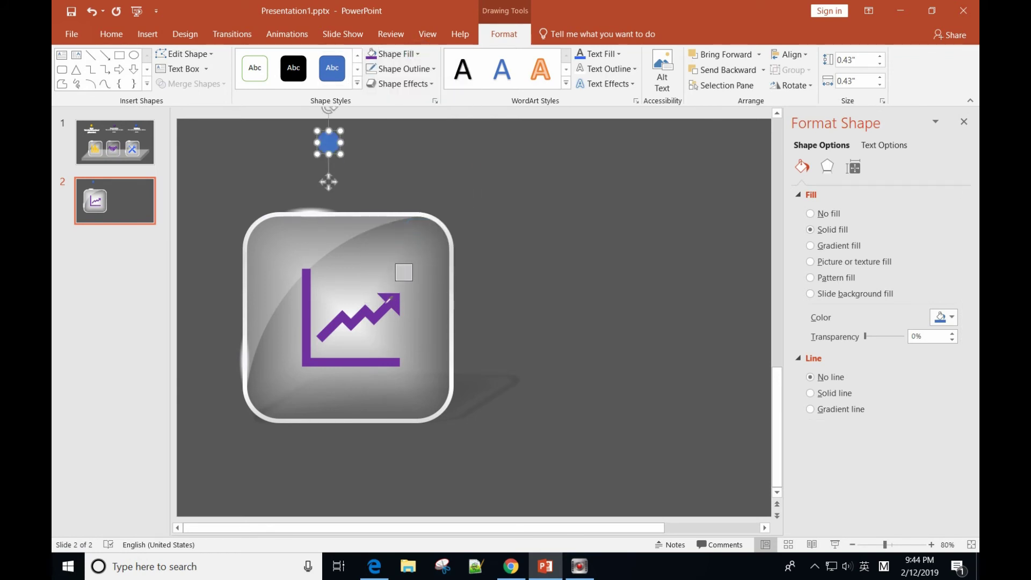
{"action": "left_click", "coordinate": [395, 300]}
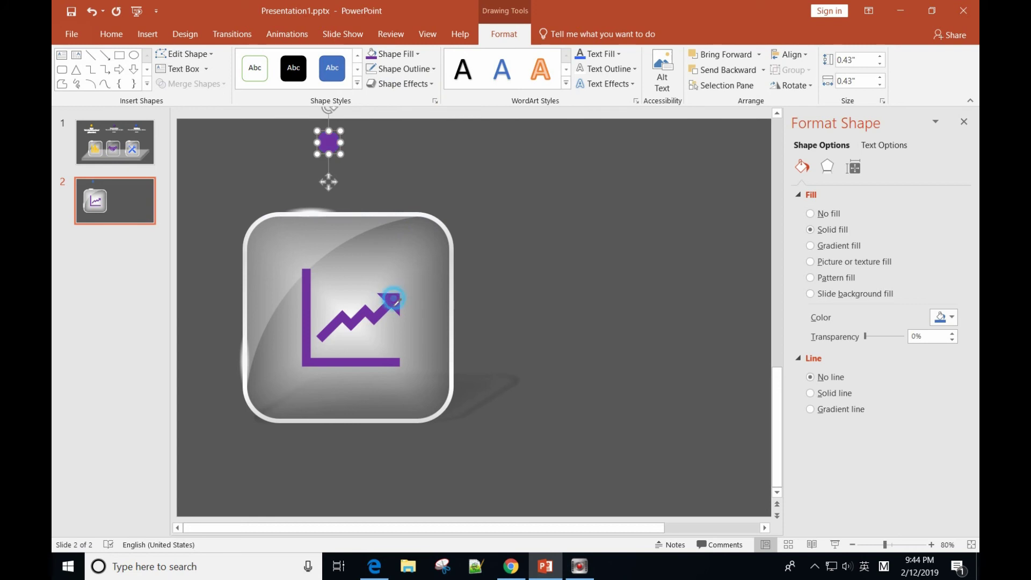
{"action": "left_click", "coordinate": [429, 85]}
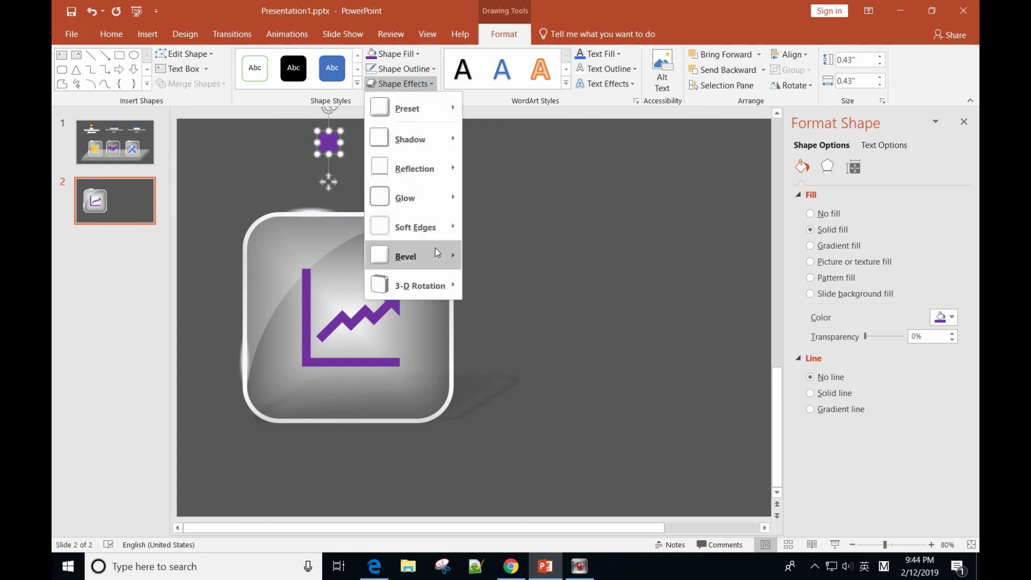
{"action": "mouse_move", "coordinate": [411, 256]}
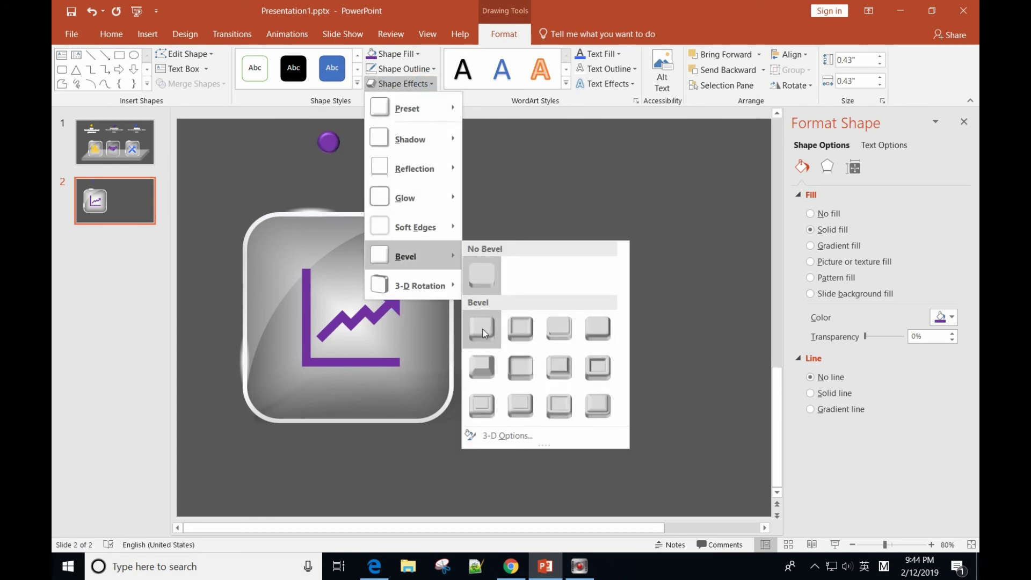
{"action": "left_click", "coordinate": [482, 331]}
{"action": "left_click", "coordinate": [510, 315]}
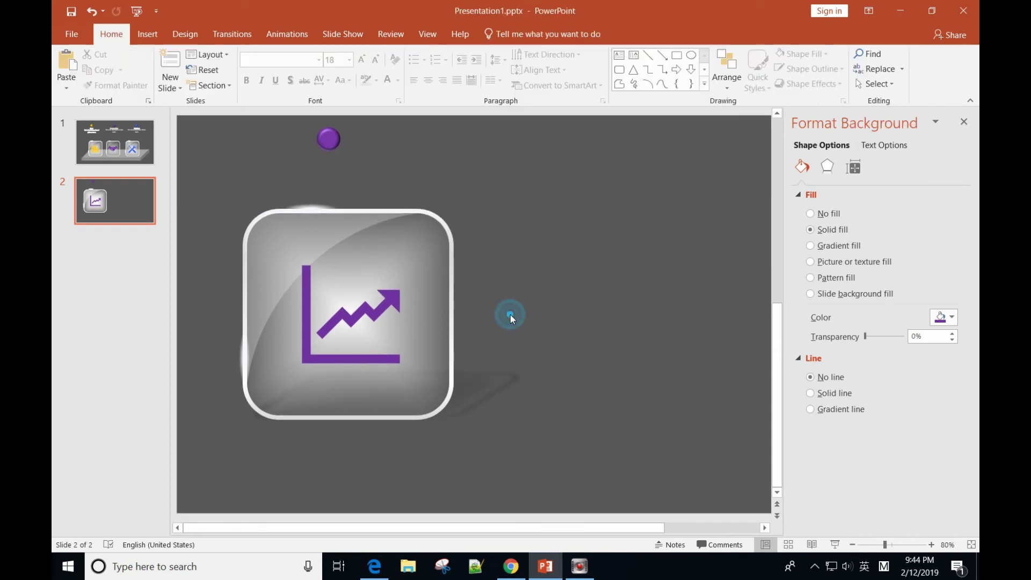
{"action": "left_click_drag", "start_coordinate": [345, 146], "coordinate": [365, 169]}
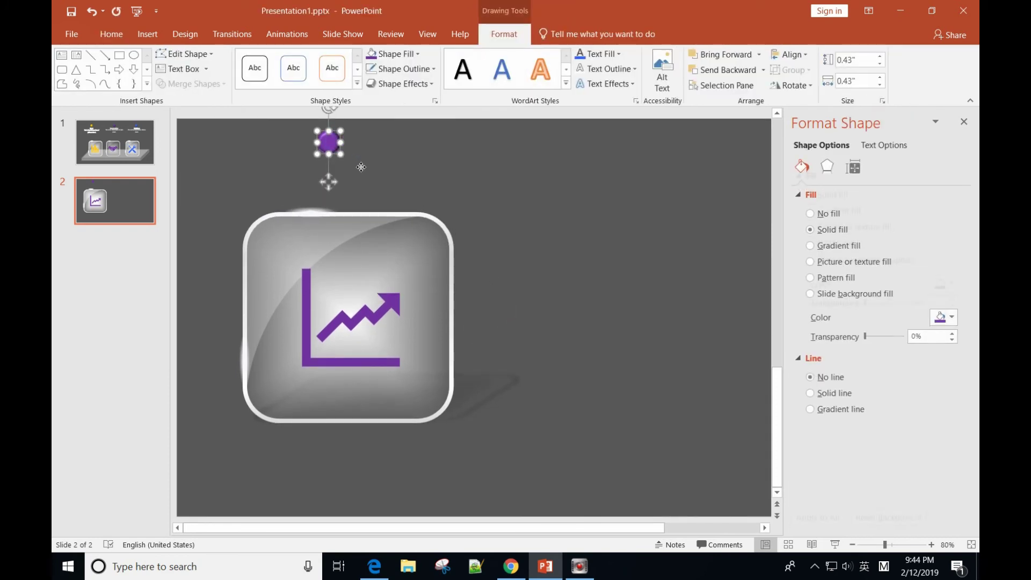
{"action": "left_click", "coordinate": [503, 209]}
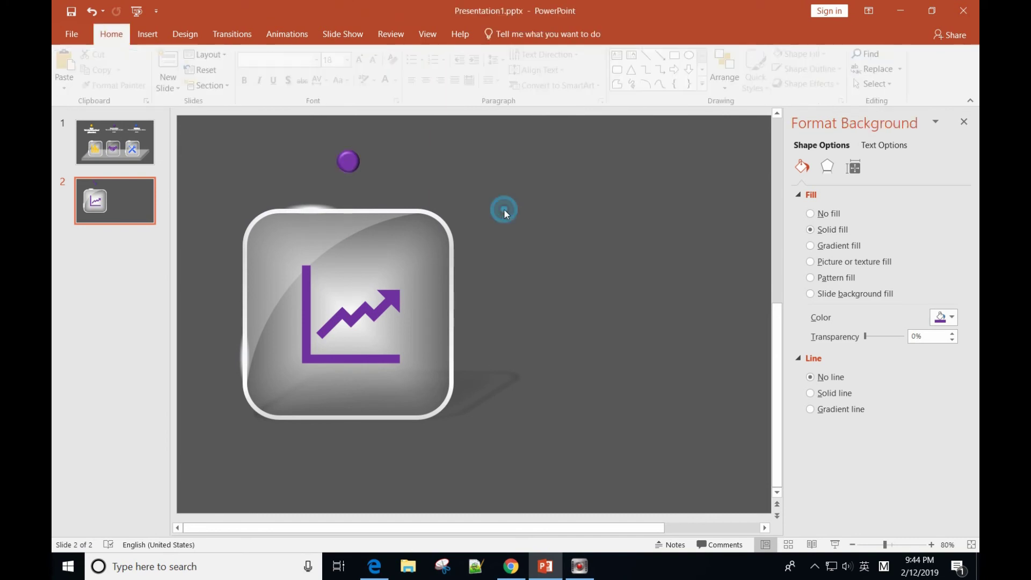